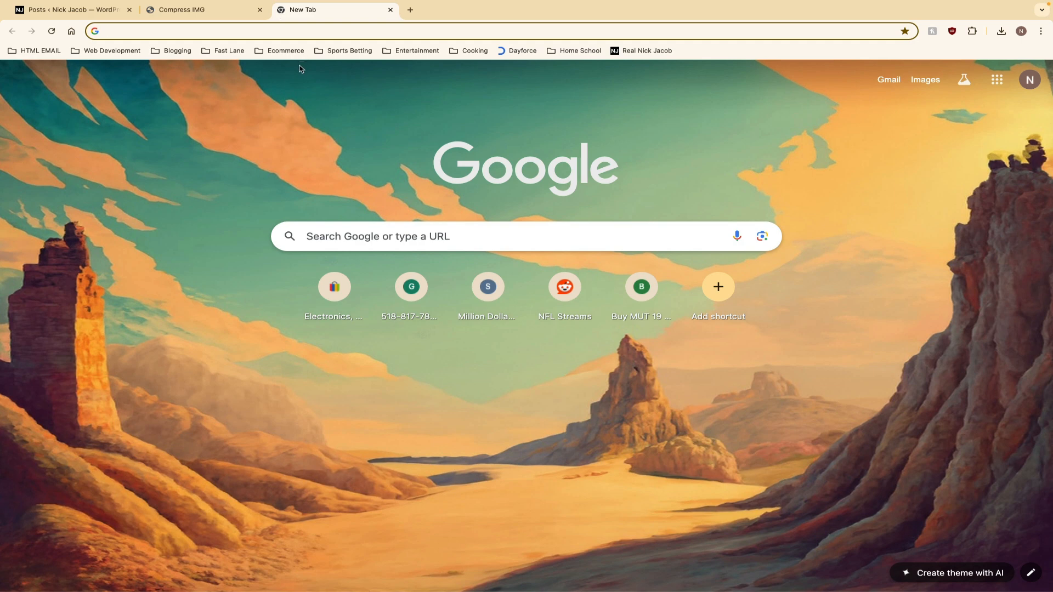
type("lion")
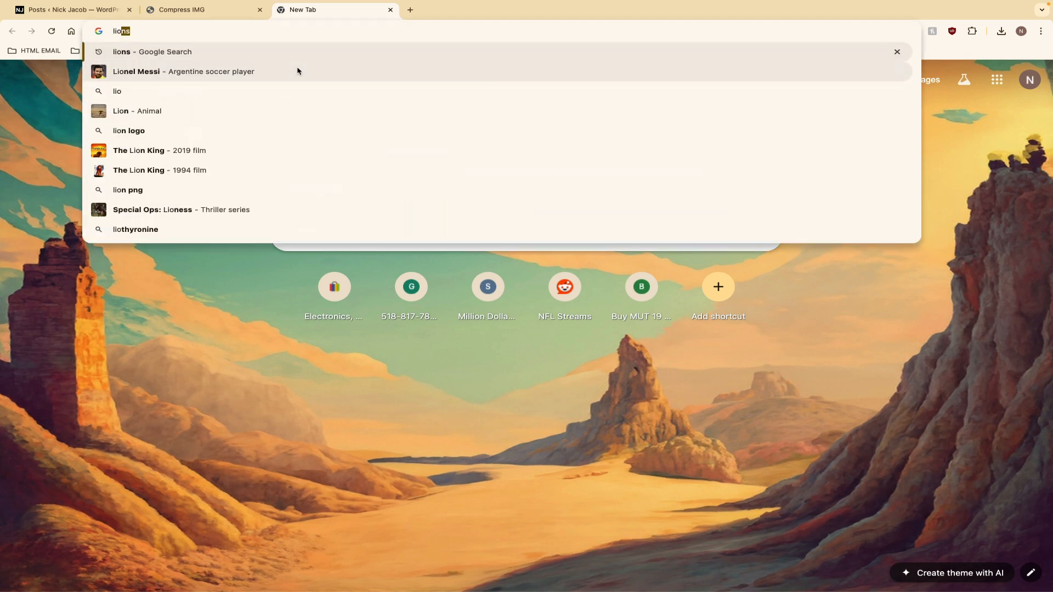
key("BackSpace")
key("BackSpace")
key("BackSpace")
key("BackSpace")
Search Google for "zebra" and show the image results.
type("zebra")
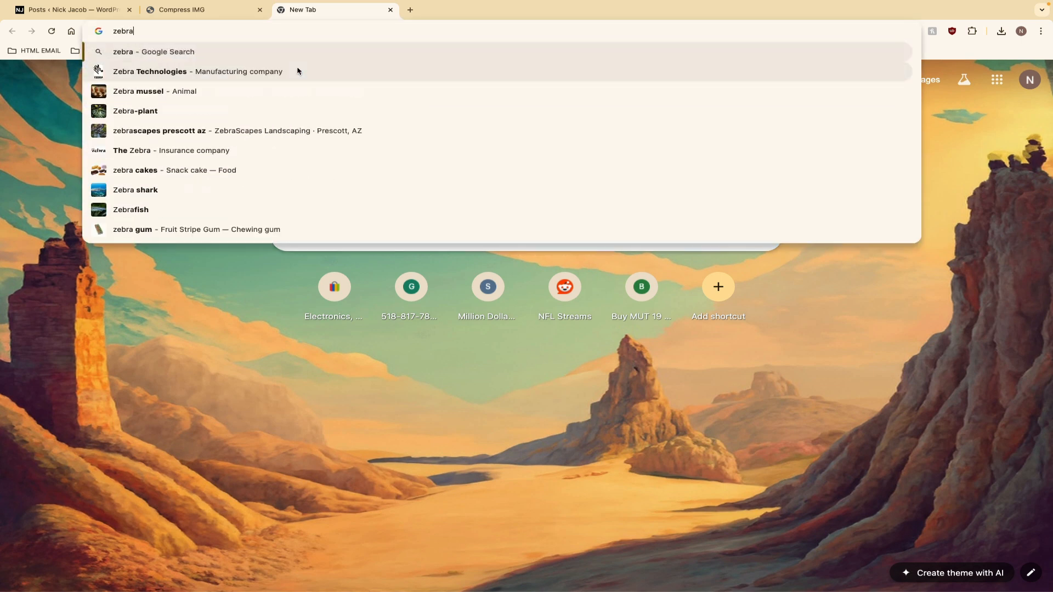
key("Return")
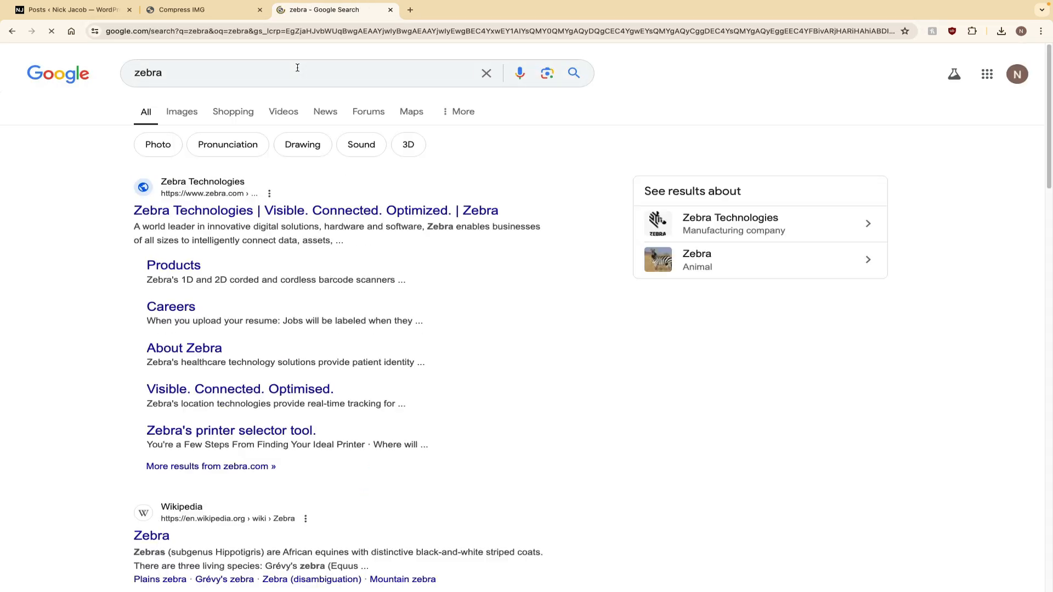
left_click(179, 108)
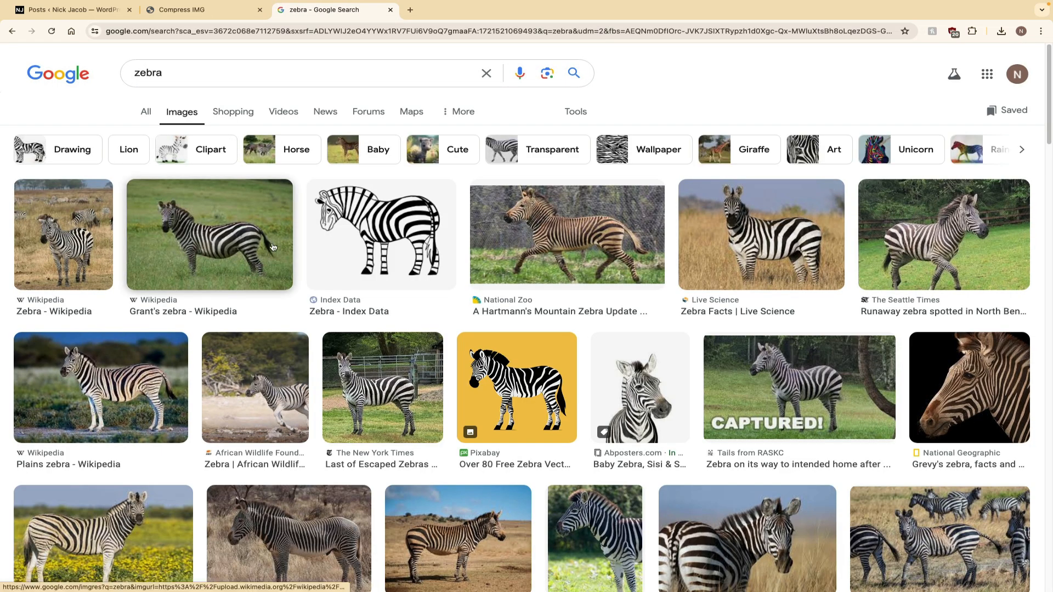
Open the National Zoo's running zebra image in its own tab and close the extra article tab.
left_click(656, 242)
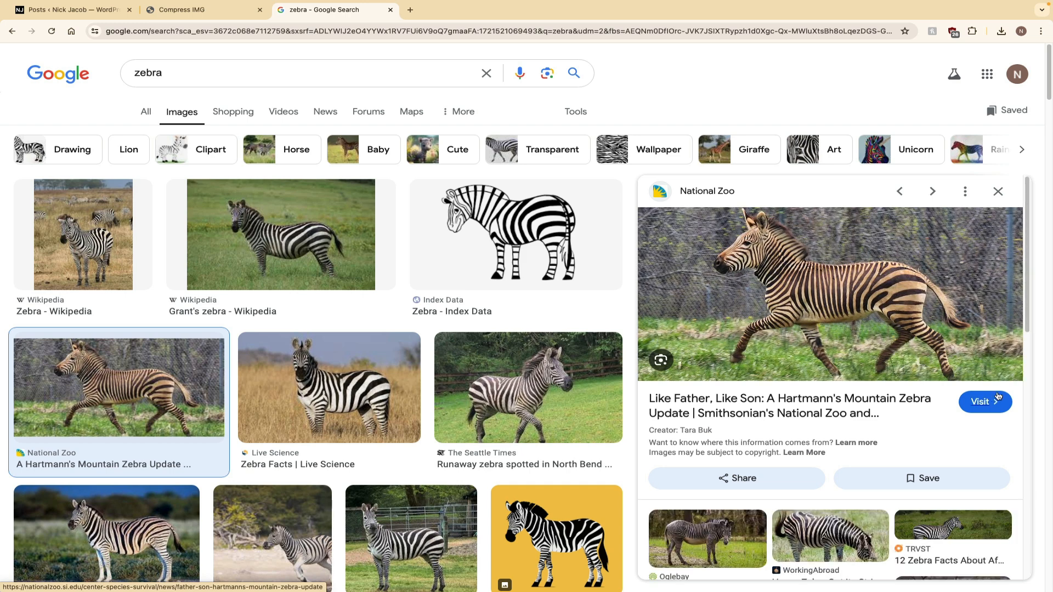
right_click(830, 302)
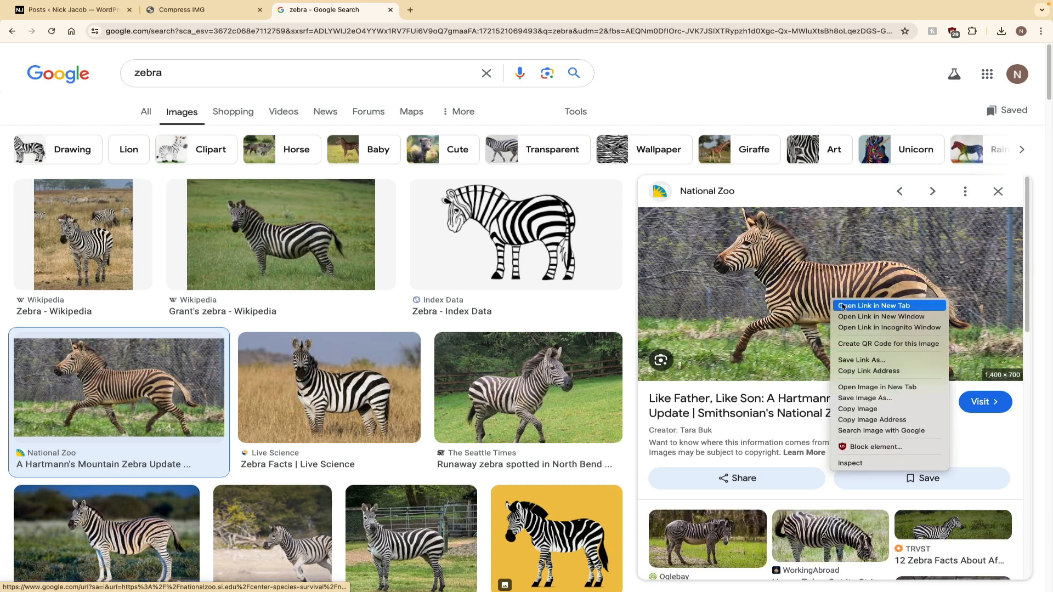
left_click(842, 307)
right_click(845, 306)
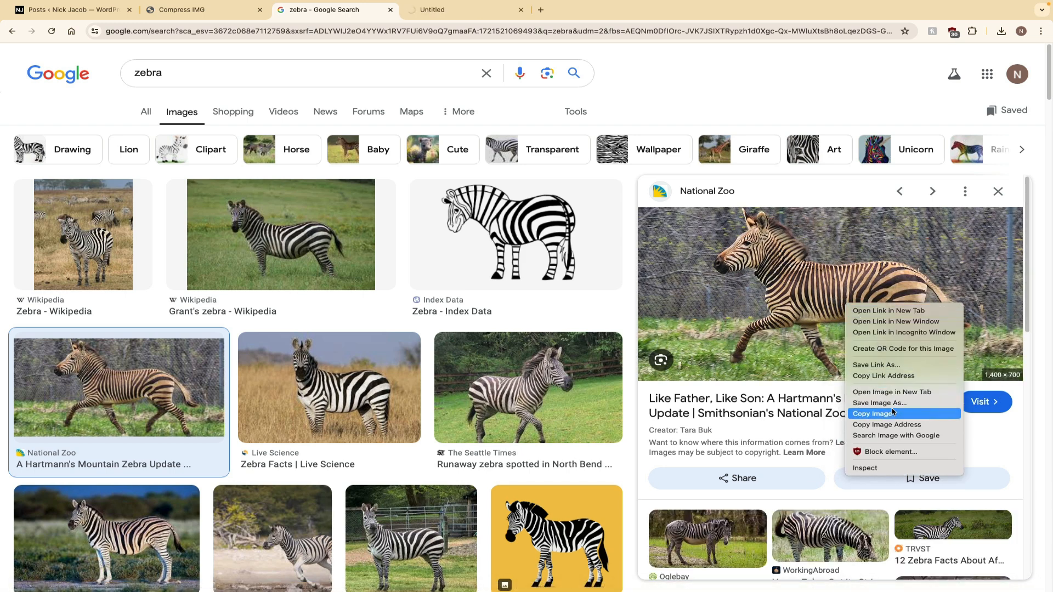
left_click(893, 392)
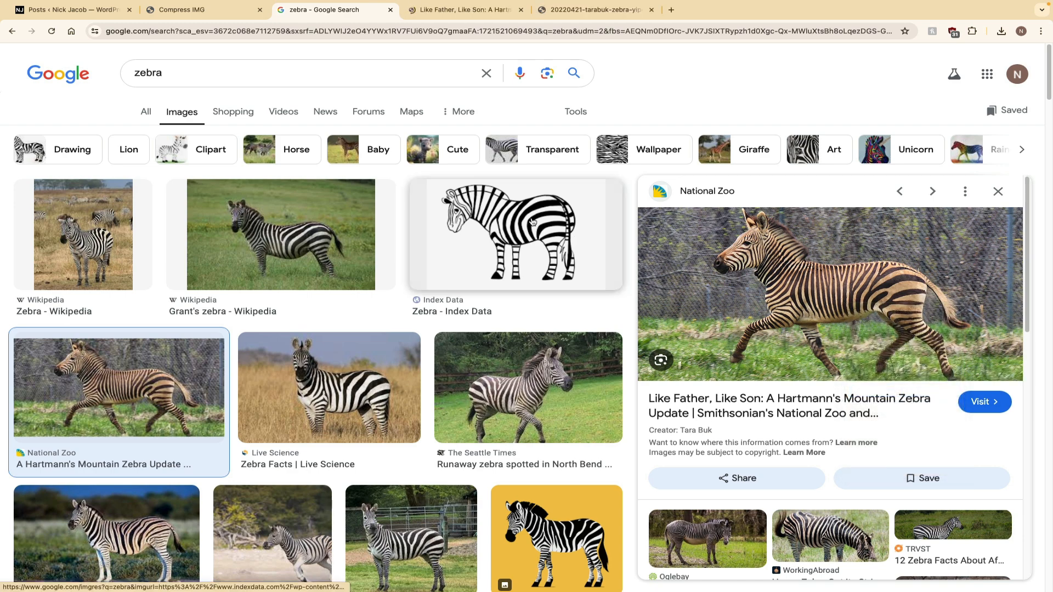
left_click(521, 10)
left_click(416, 16)
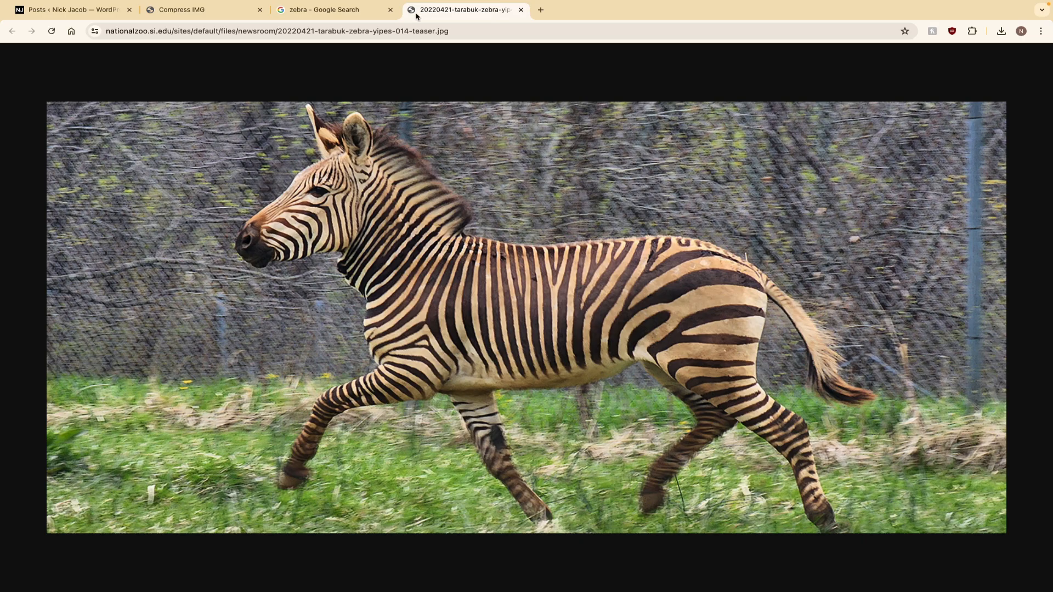
Save the full-size zebra image to the Downloads folder under the name zebra.
right_click(512, 237)
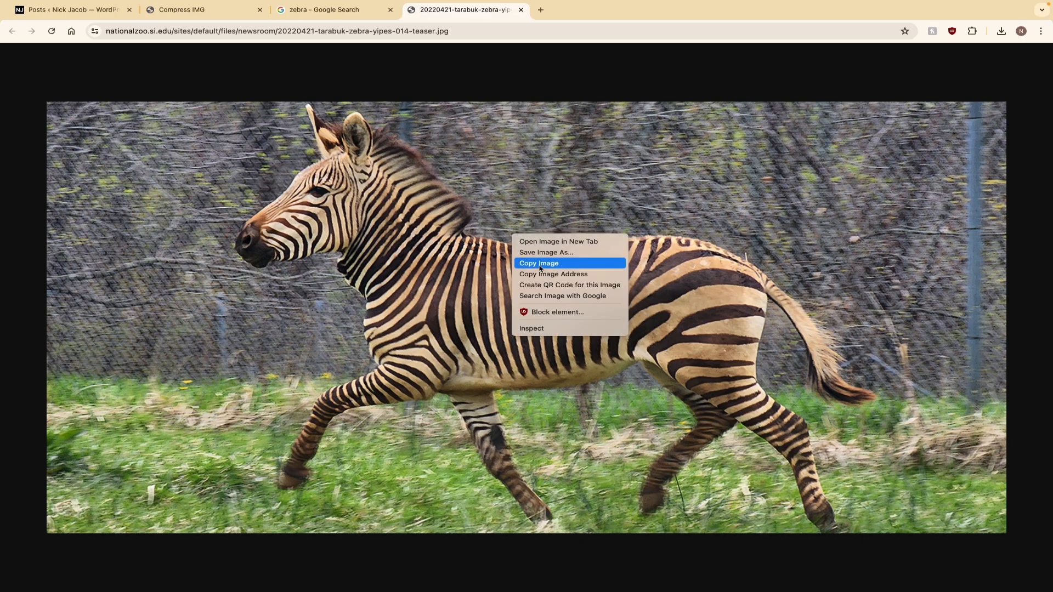
left_click(546, 252)
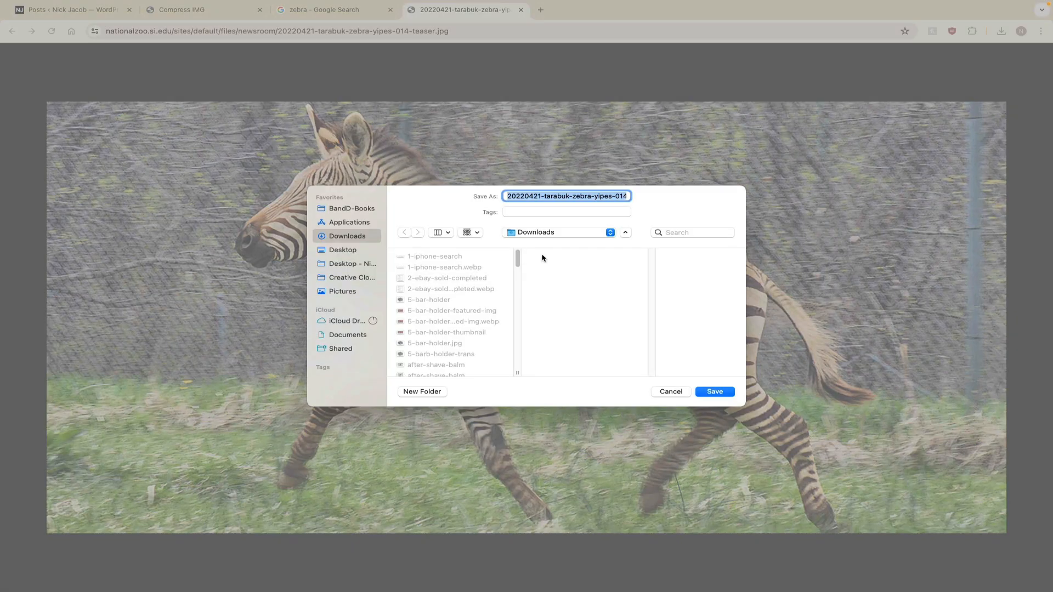
type("zebra")
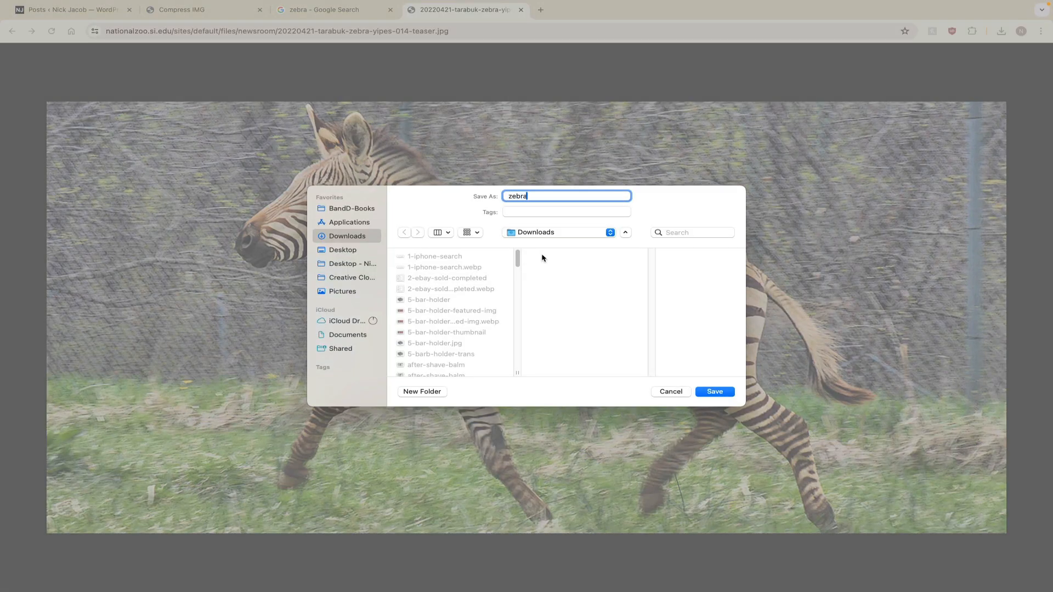
key("Return")
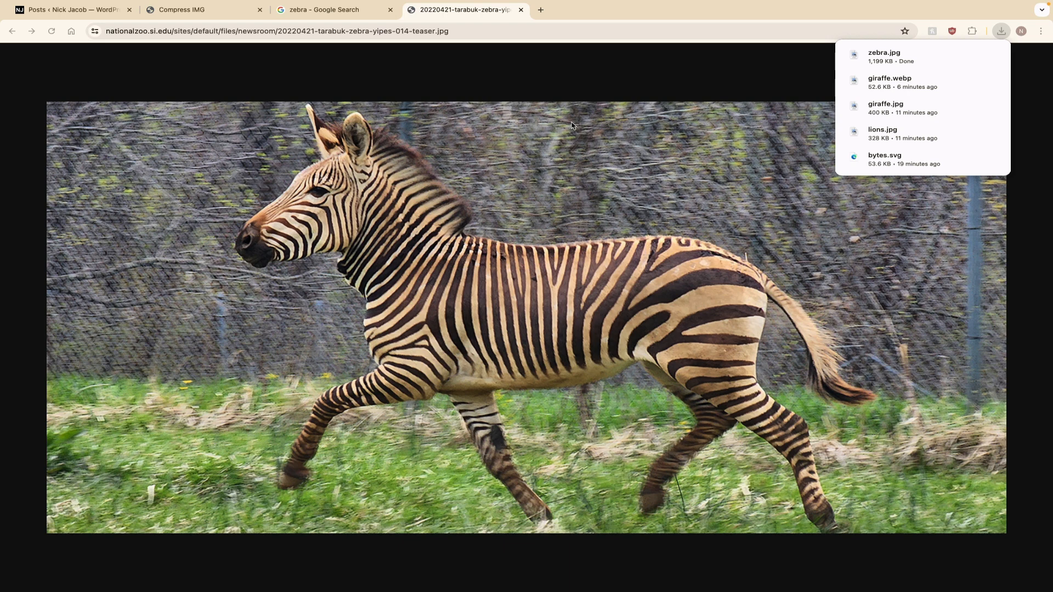
Take the browser out of full screen, minimize it, and bring up zebra.jpg in Preview.
left_click(556, 20)
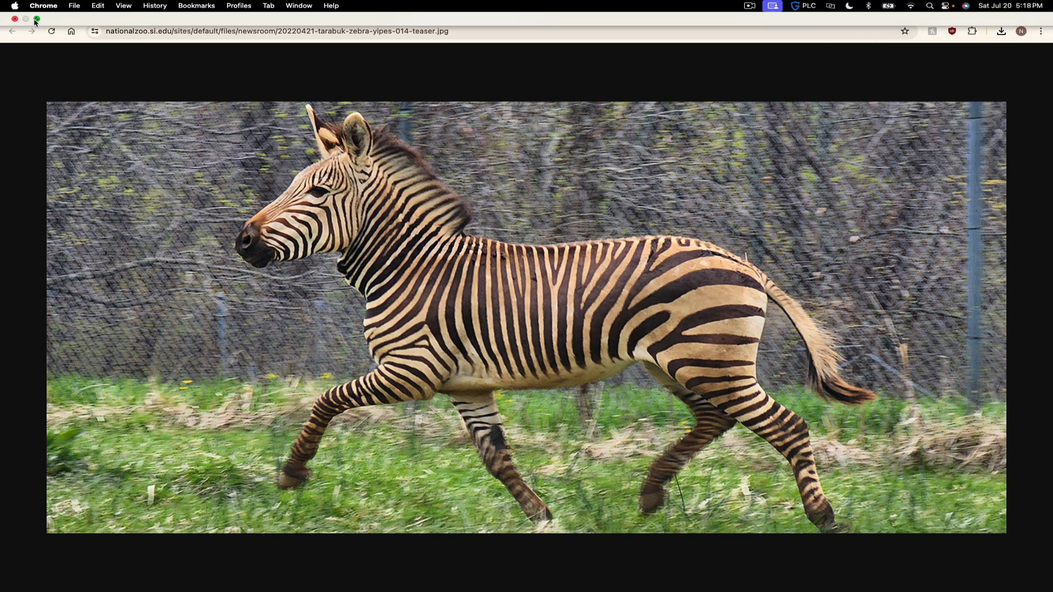
left_click(36, 22)
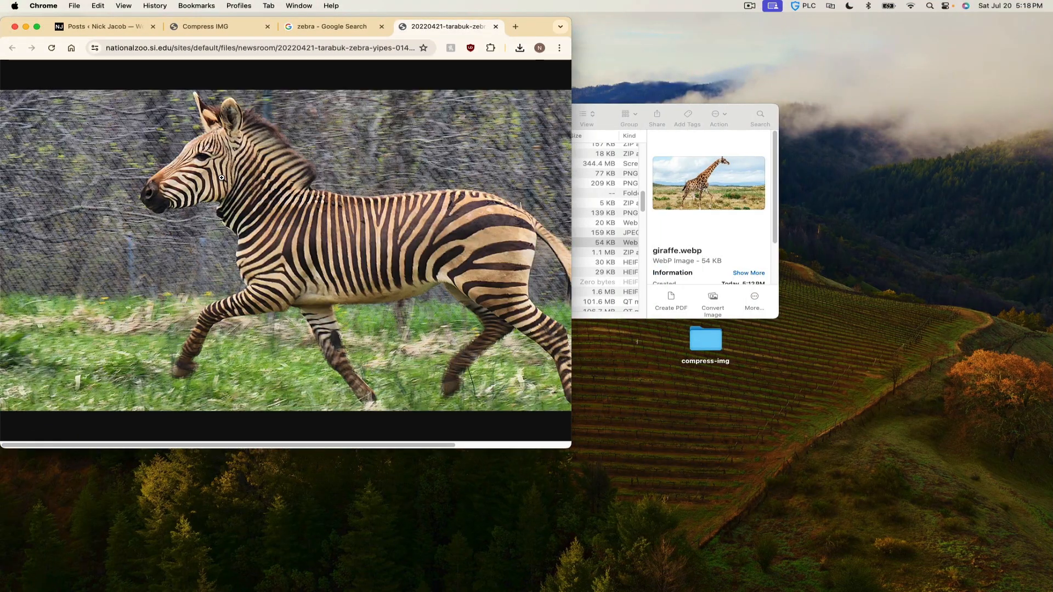
left_click(25, 26)
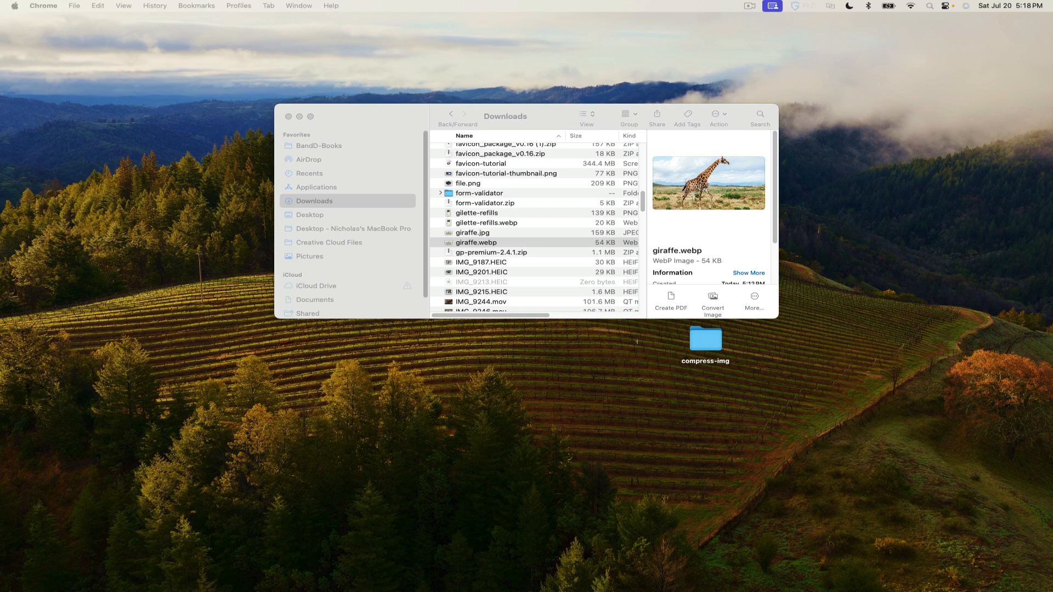
left_click_drag(0, 73, 411, 101)
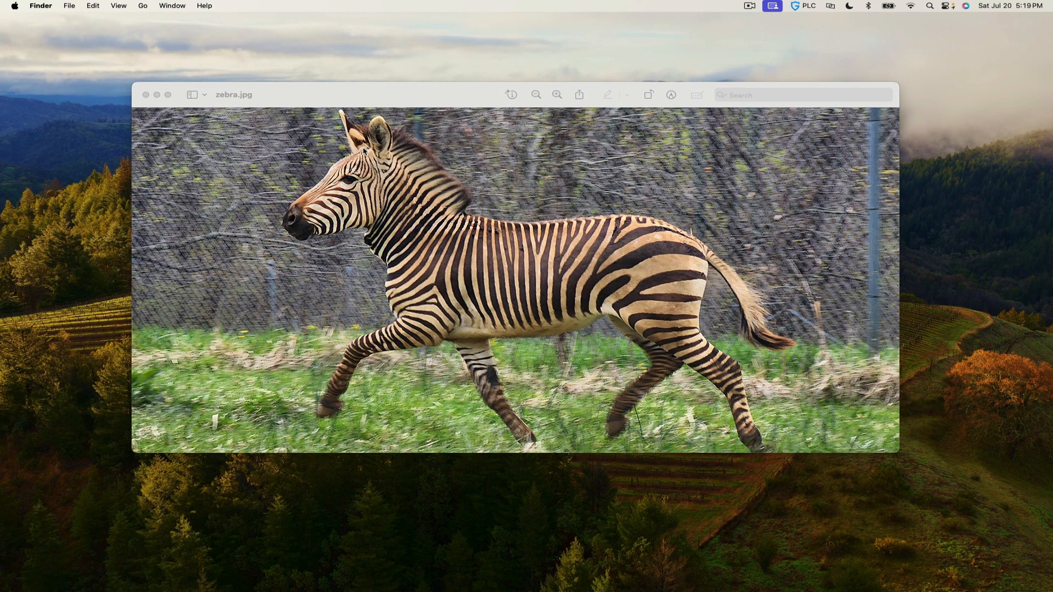
left_click(241, 91)
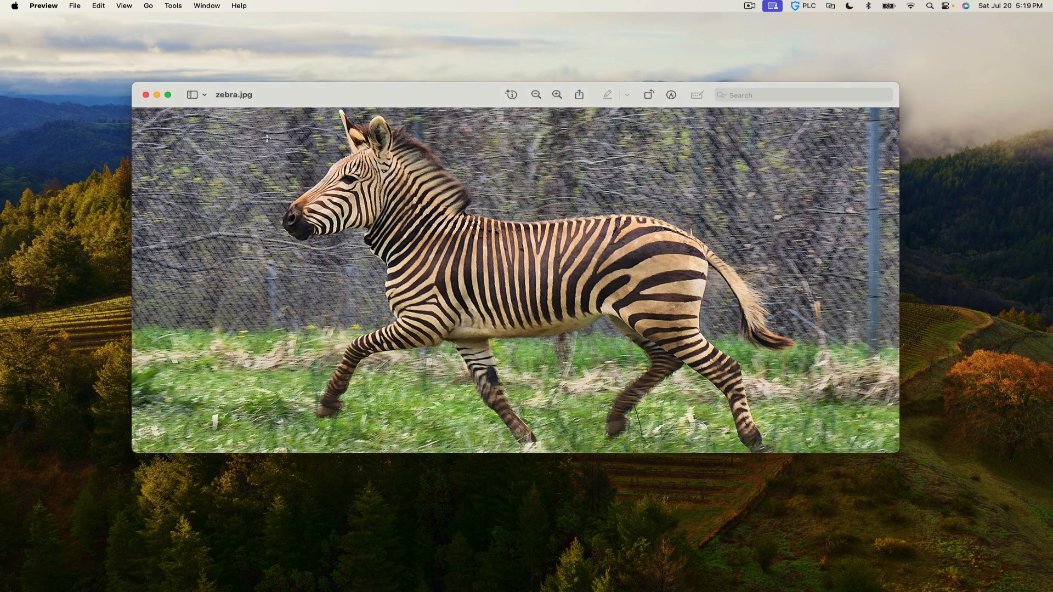
Resize the zebra image to fit into 640 × 640 pixels, keeping its proportions.
left_click(171, 6)
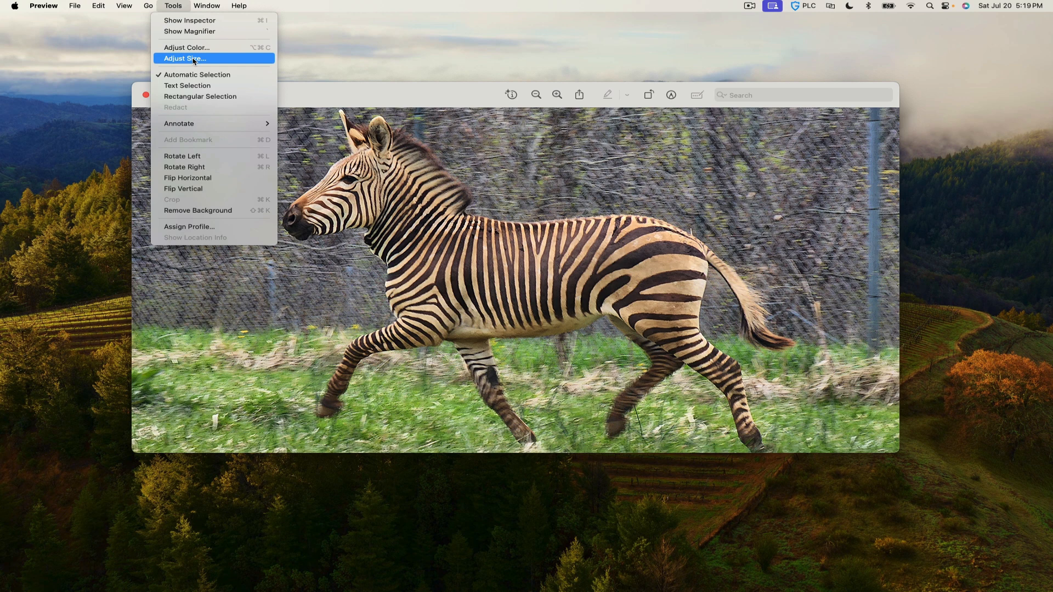
left_click(194, 58)
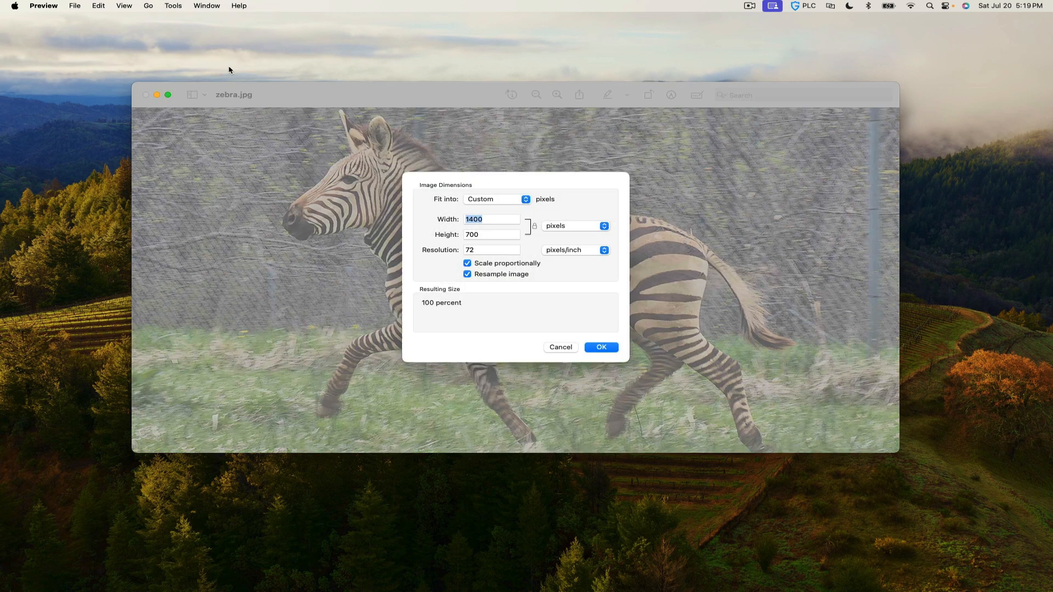
left_click(513, 209)
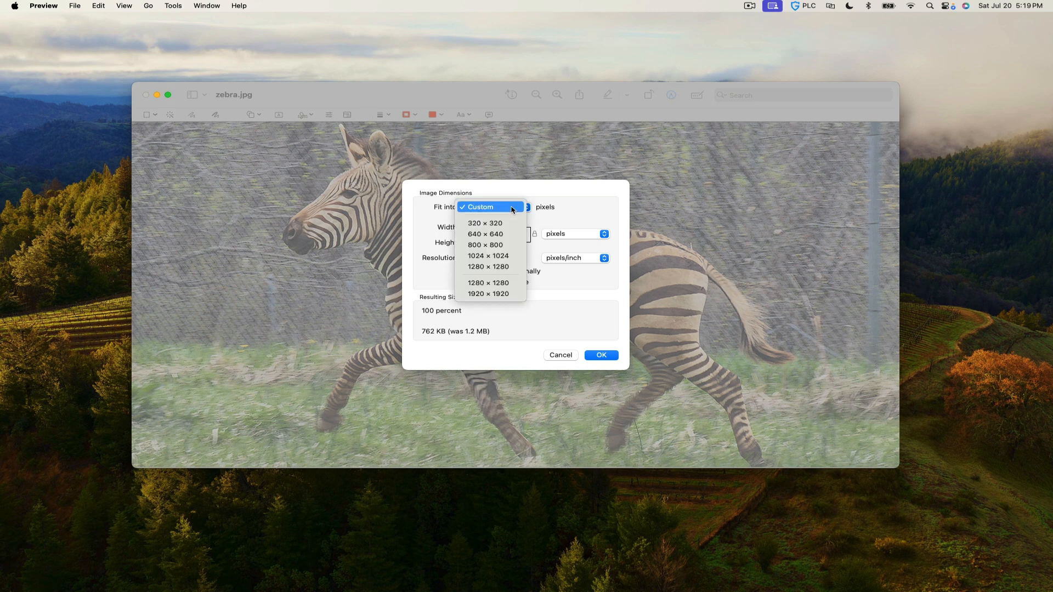
left_click(512, 209)
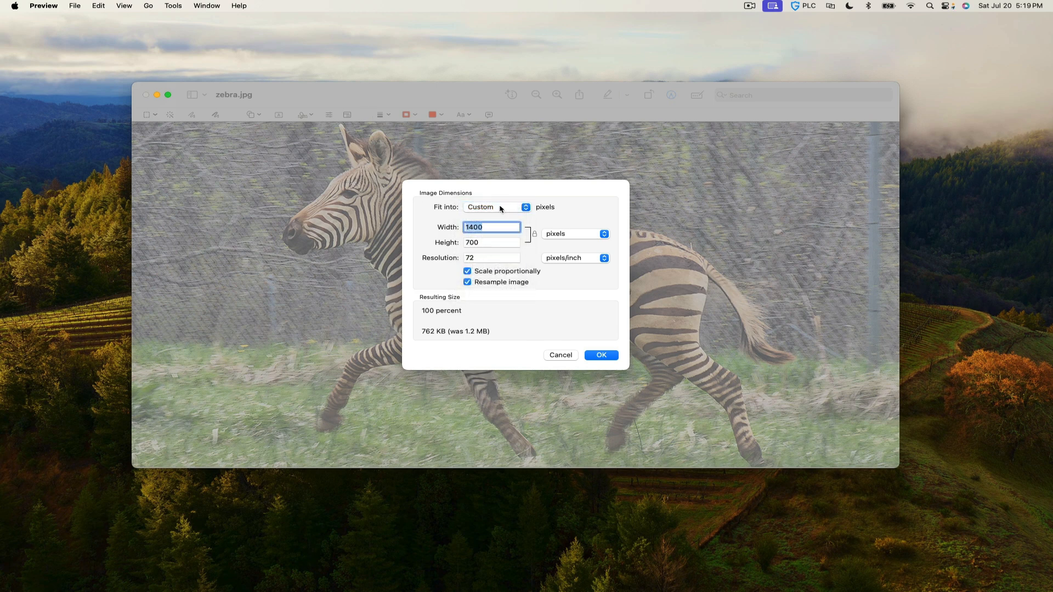
left_click(501, 209)
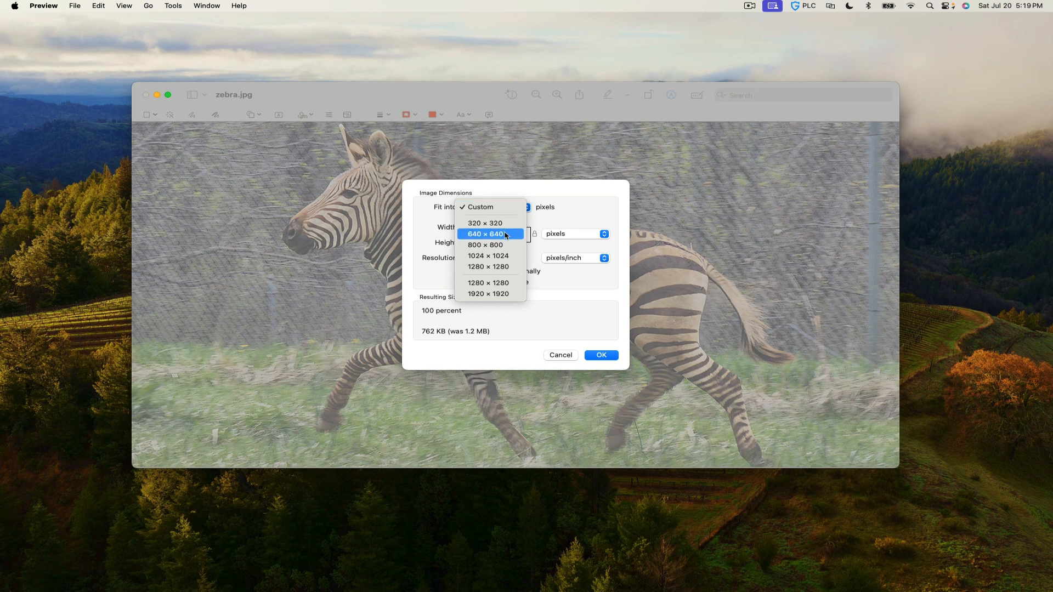
left_click(506, 236)
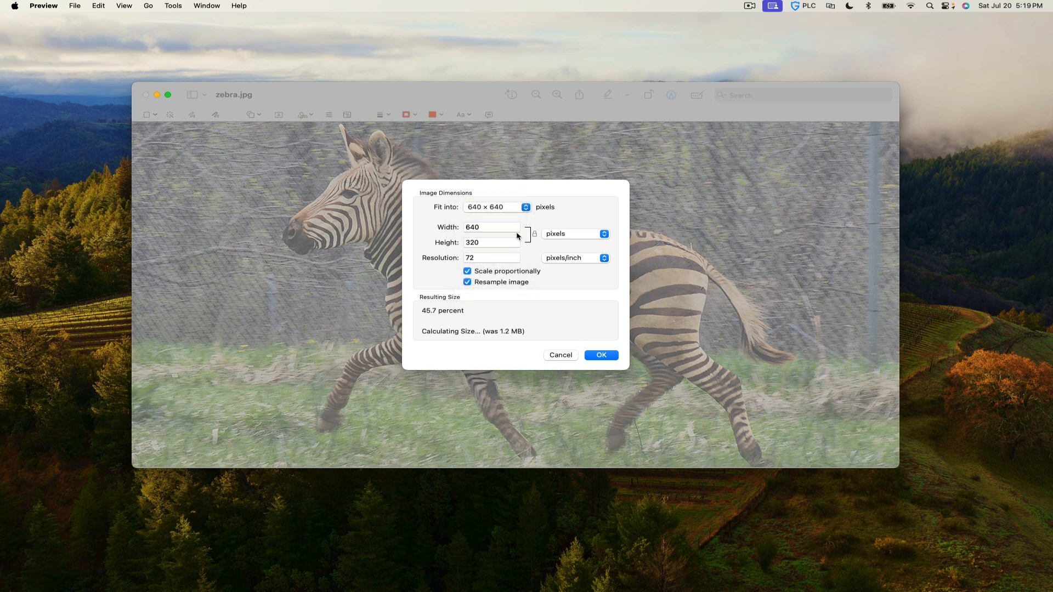
left_click(604, 354)
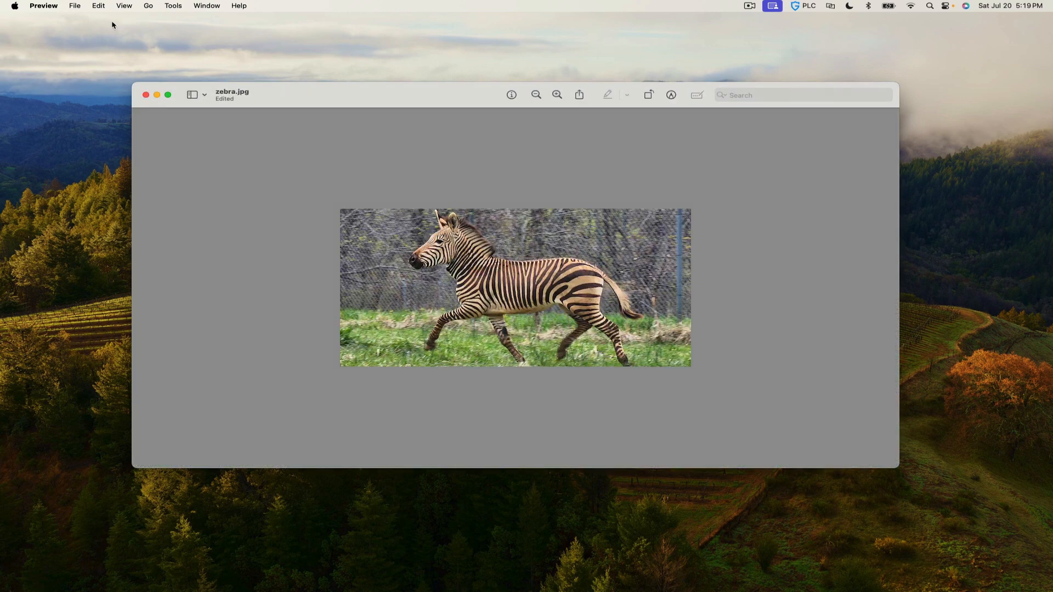
Save the resized zebra.jpg and quit Preview.
left_click(80, 6)
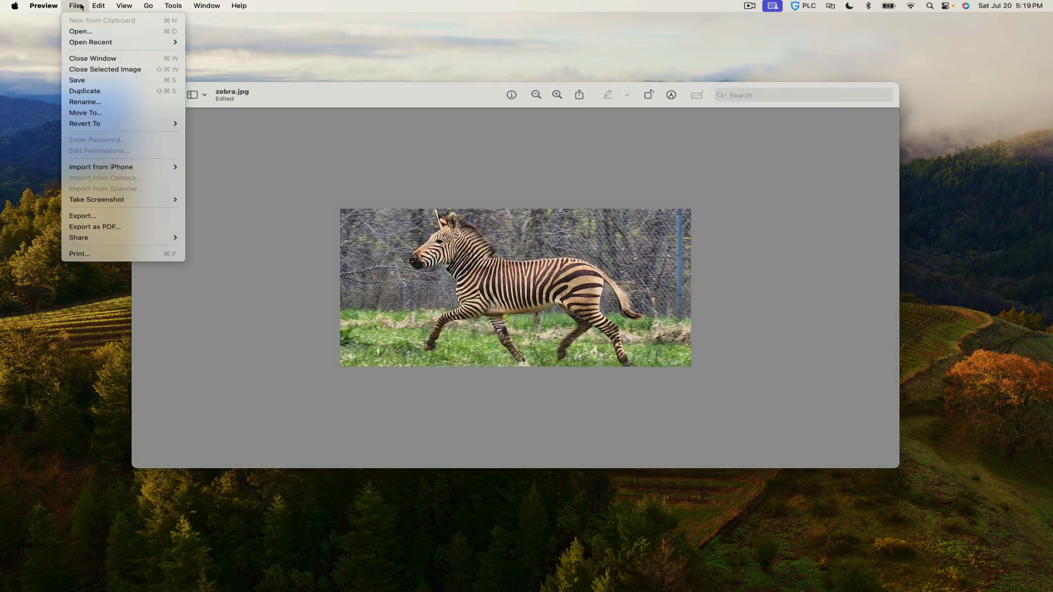
left_click(143, 81)
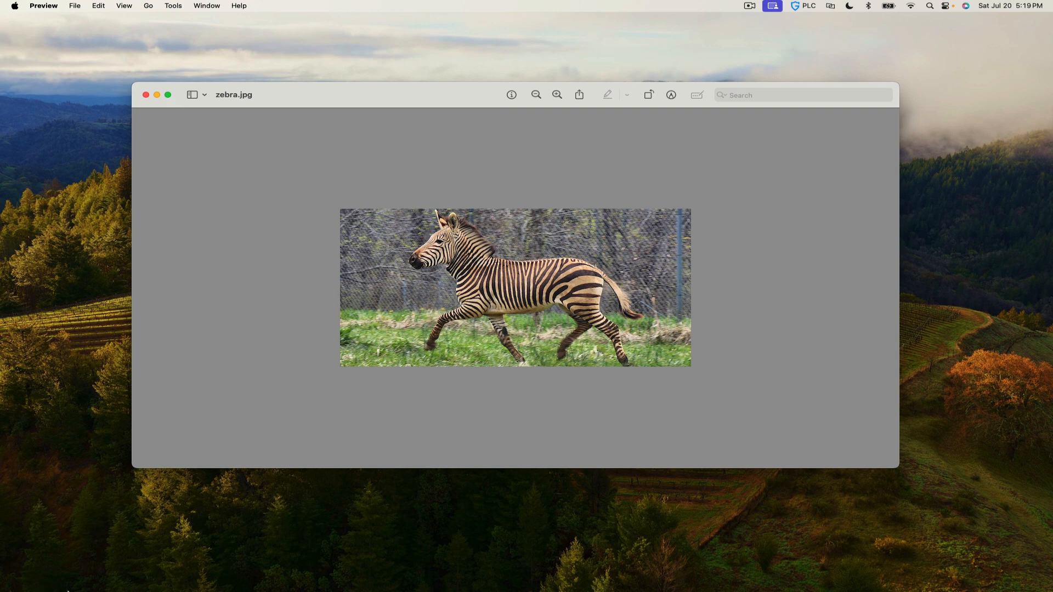
left_click(37, 7)
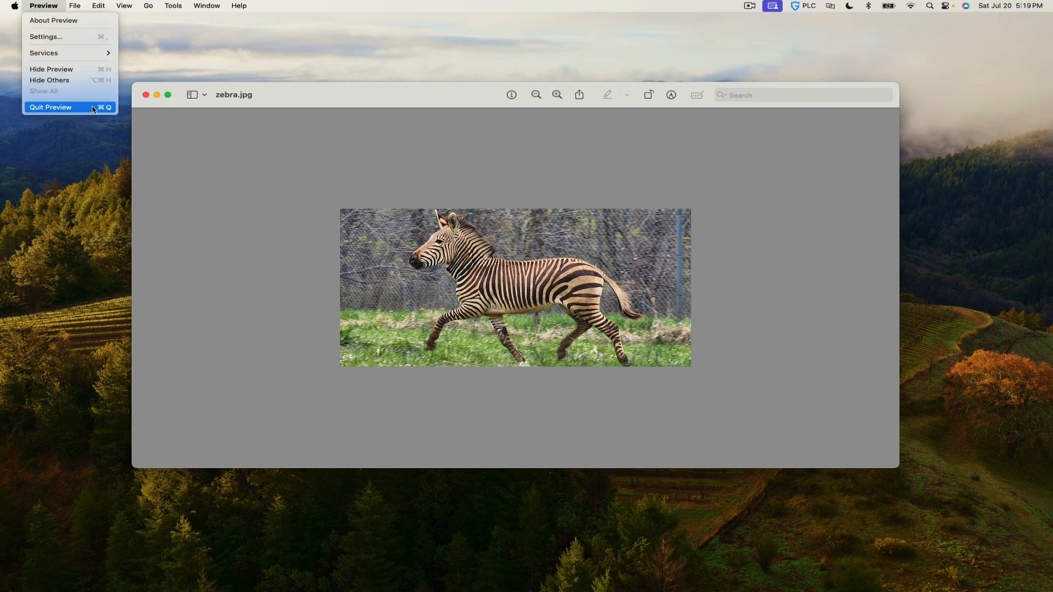
left_click(55, 107)
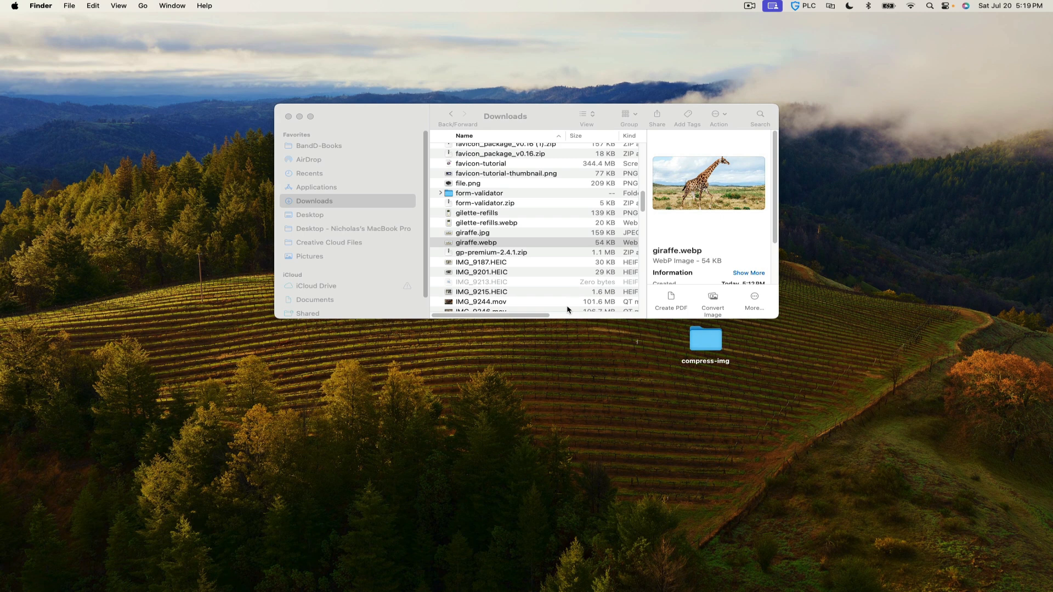
Select zebra.jpg in the Downloads folder and enlarge the Finder window to check its file size and dimensions.
scroll(474, 242, "up", 2)
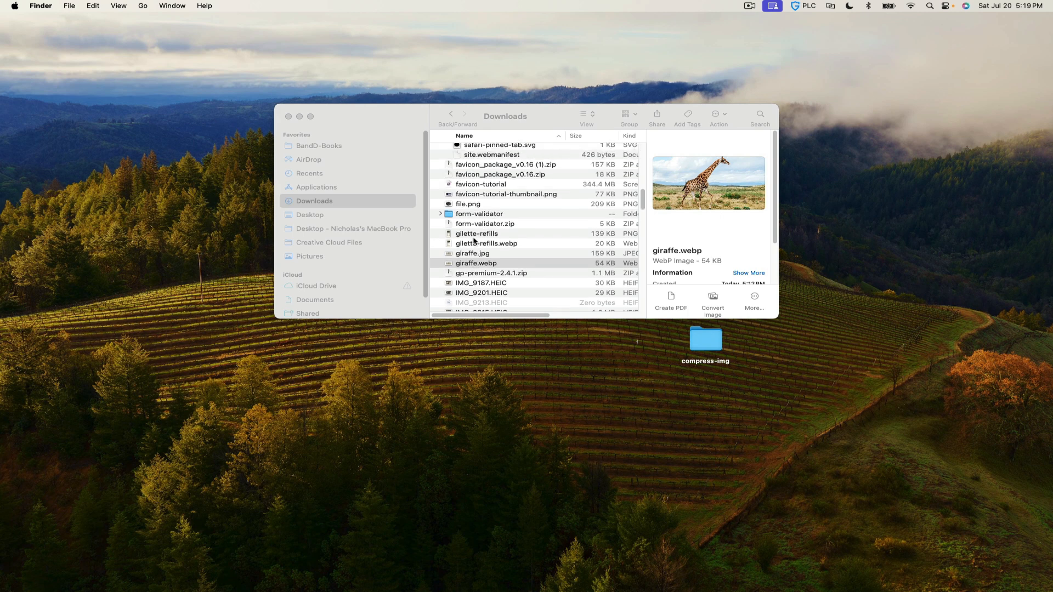
left_click(529, 264)
key("z")
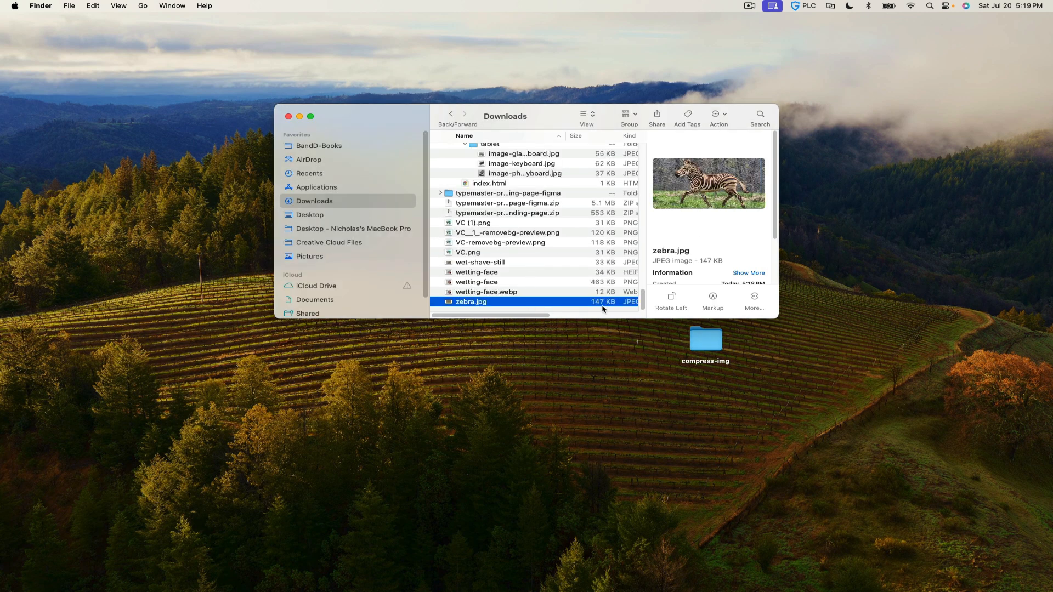
left_click(310, 116)
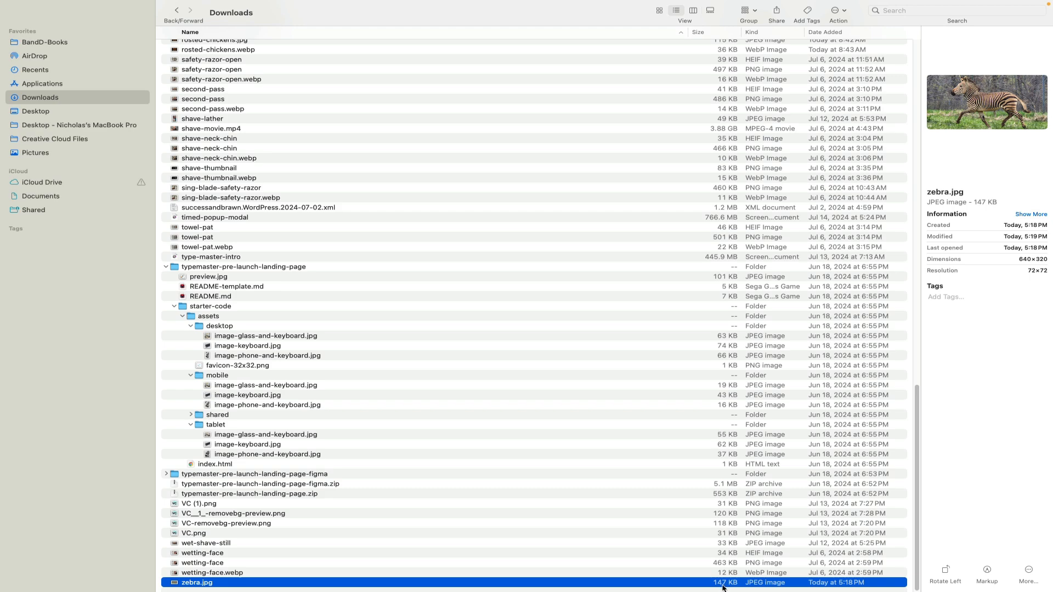
Return the Downloads window to its normal size and minimize it.
mouse_move(88, 3)
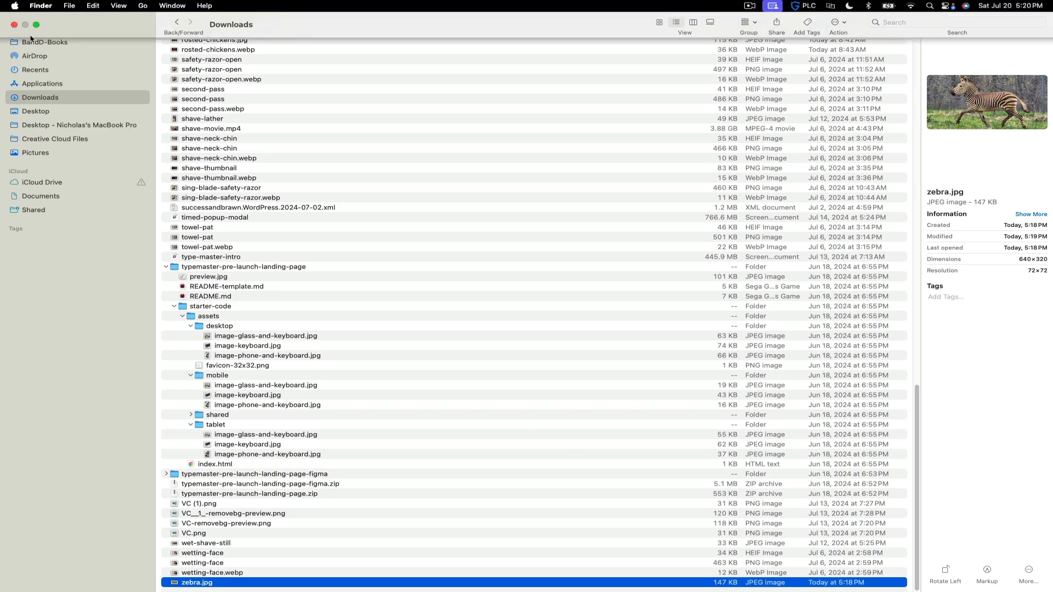
left_click(37, 24)
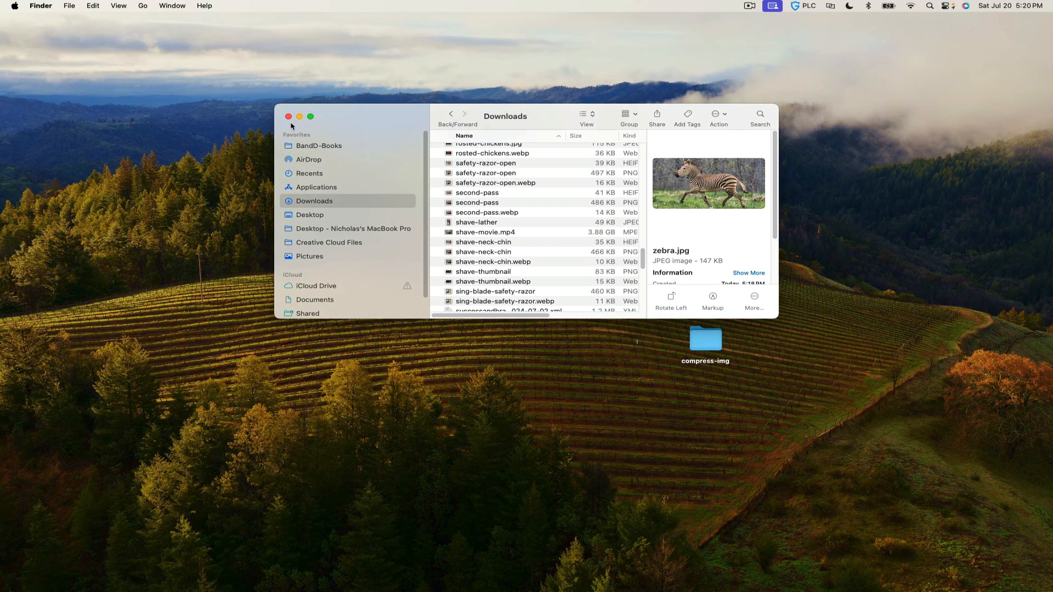
left_click(300, 118)
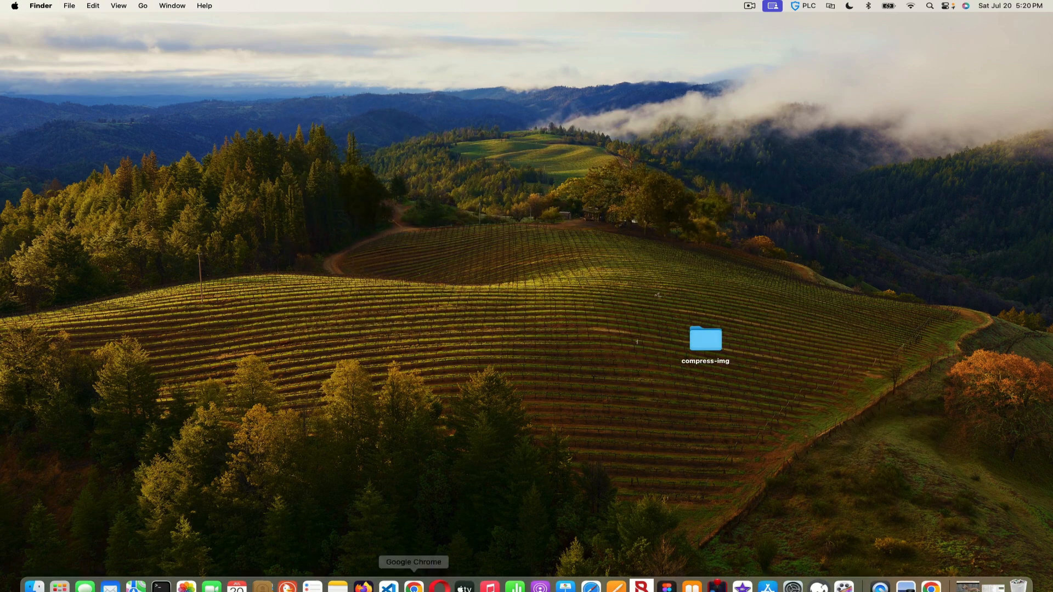
Switch to Google Chrome, make its window full screen and open squoosh.app in a new tab.
left_click(417, 585)
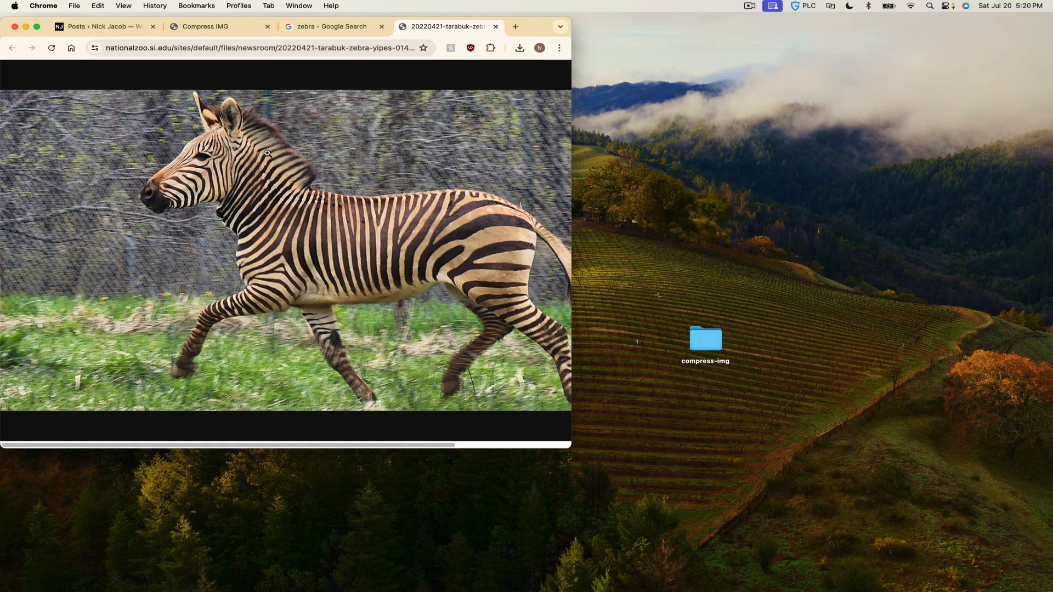
left_click(36, 27)
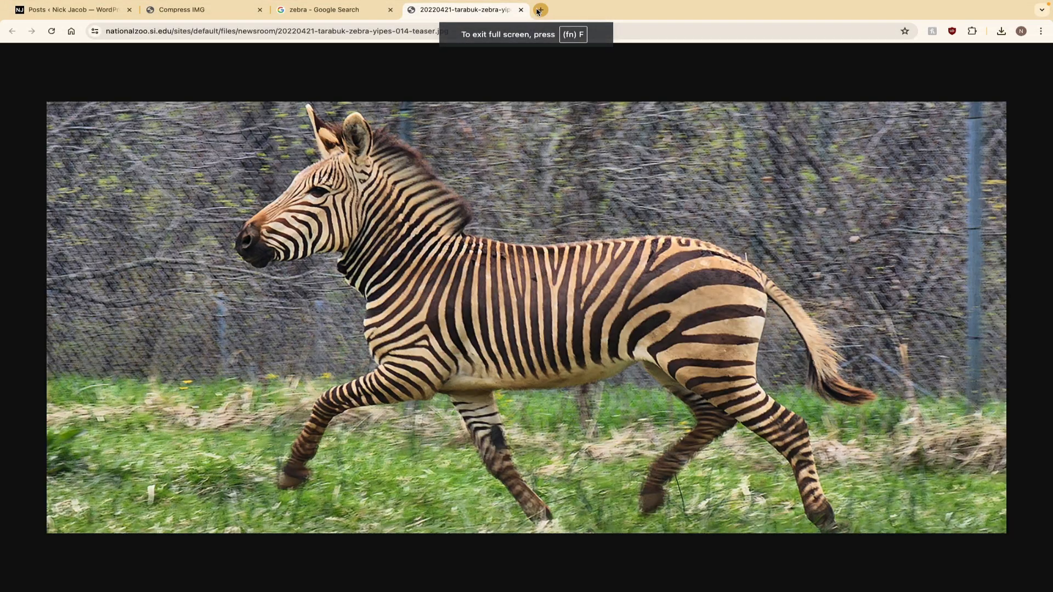
left_click(538, 10)
type("squ")
key("Return")
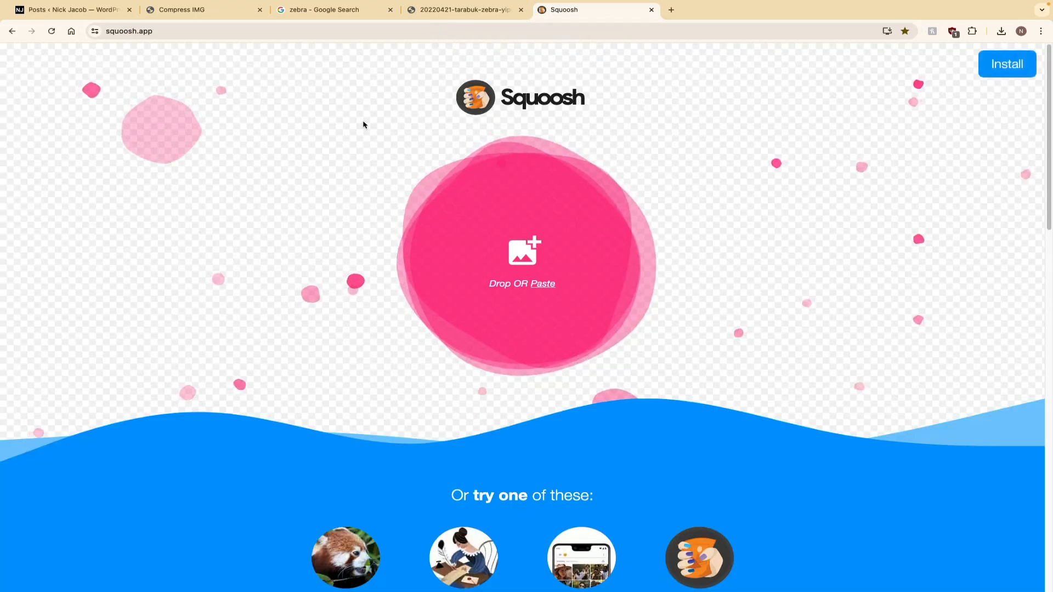
Load zebra.jpg from the Downloads folder into Squoosh.
left_click(497, 233)
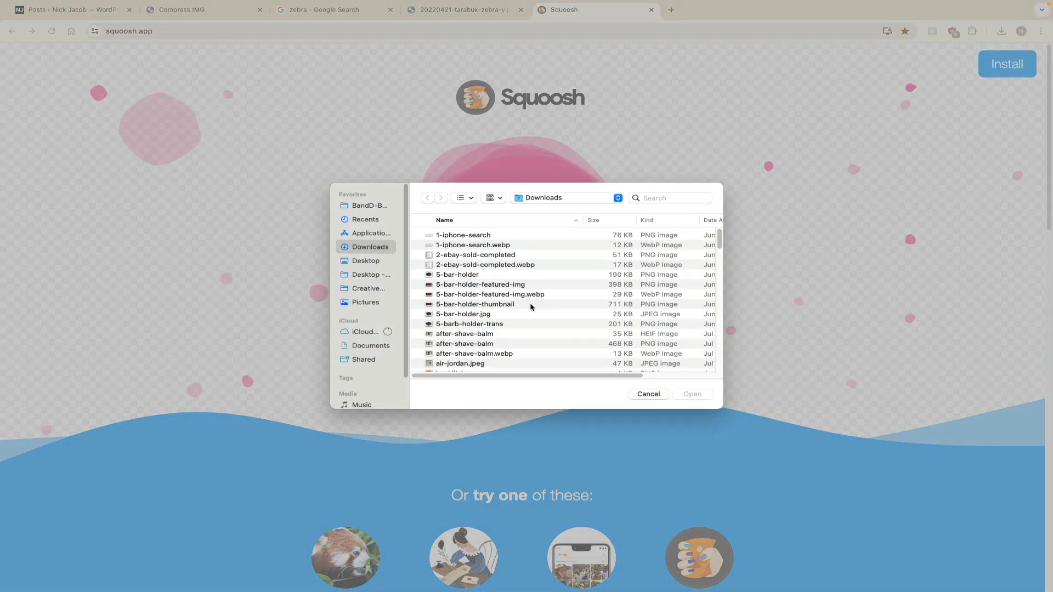
scroll(531, 307, "down", 10)
scroll(531, 307, "down", 15)
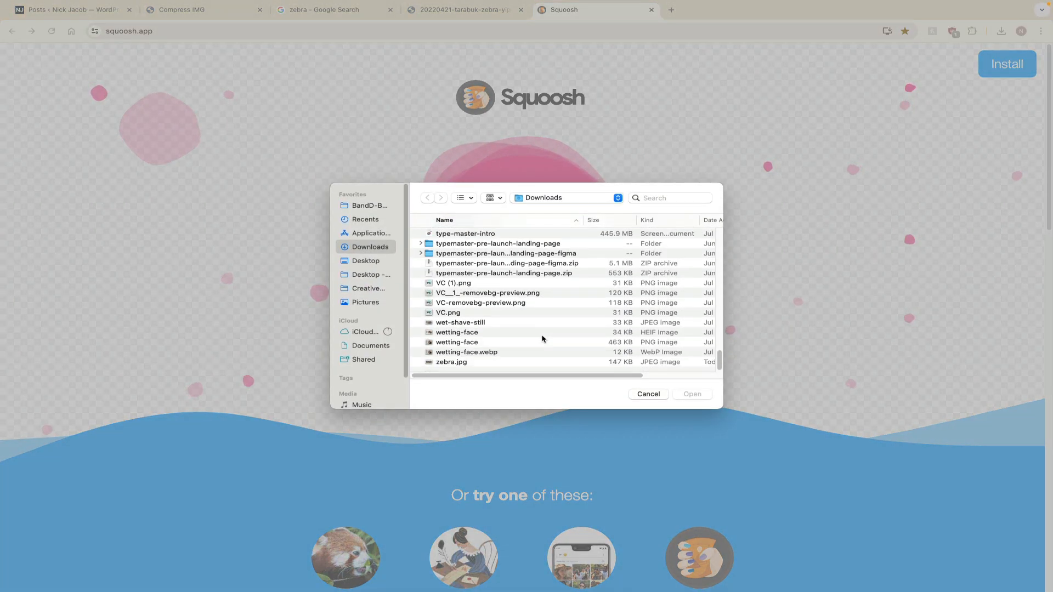
left_click(535, 362)
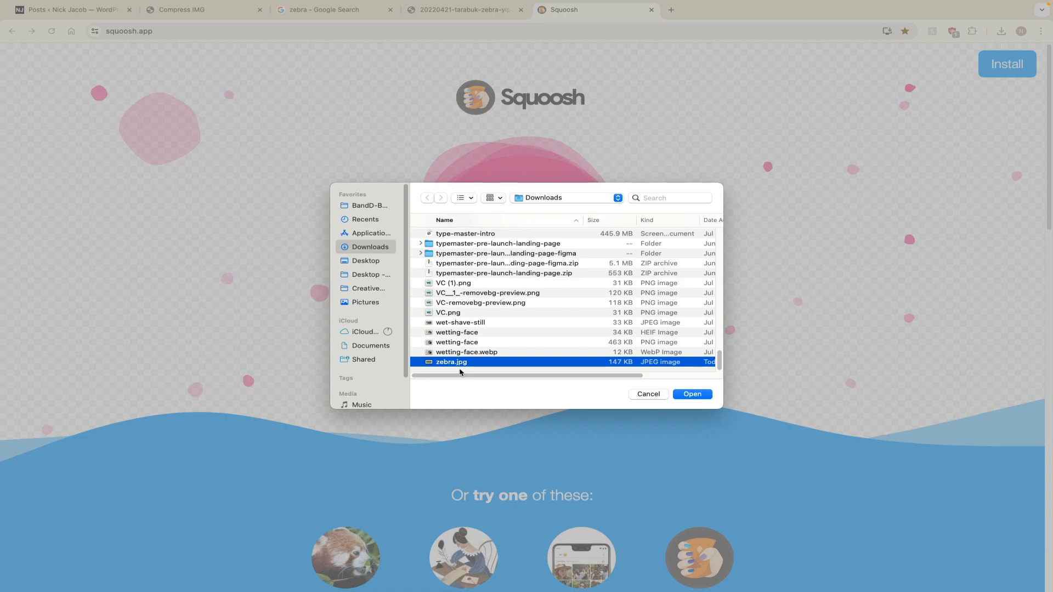
left_click(693, 394)
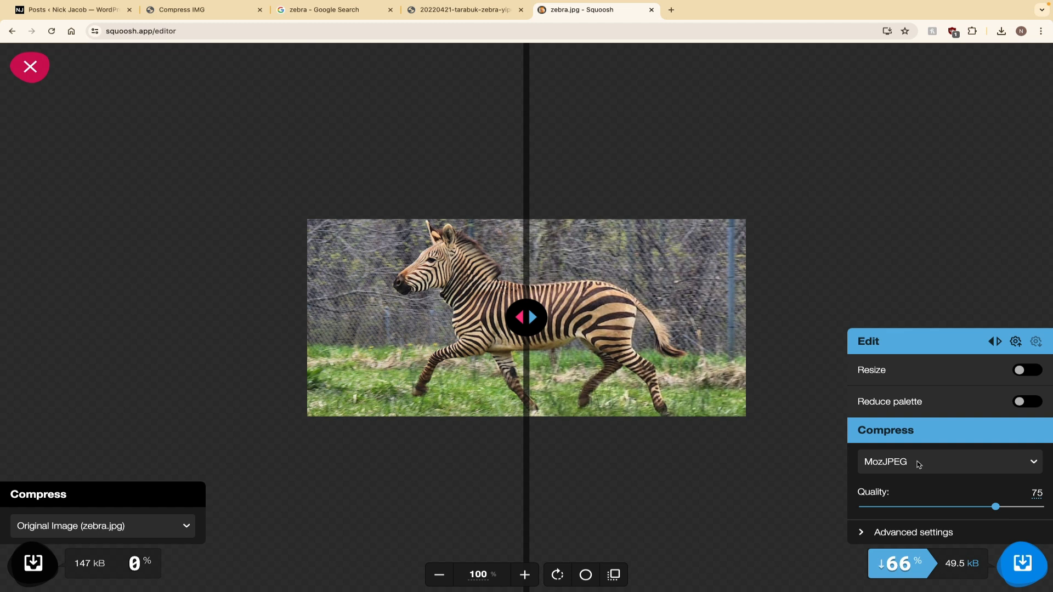
Set the output compression format to WebP and move the comparison divider off the image to inspect the compressed version.
left_click(933, 466)
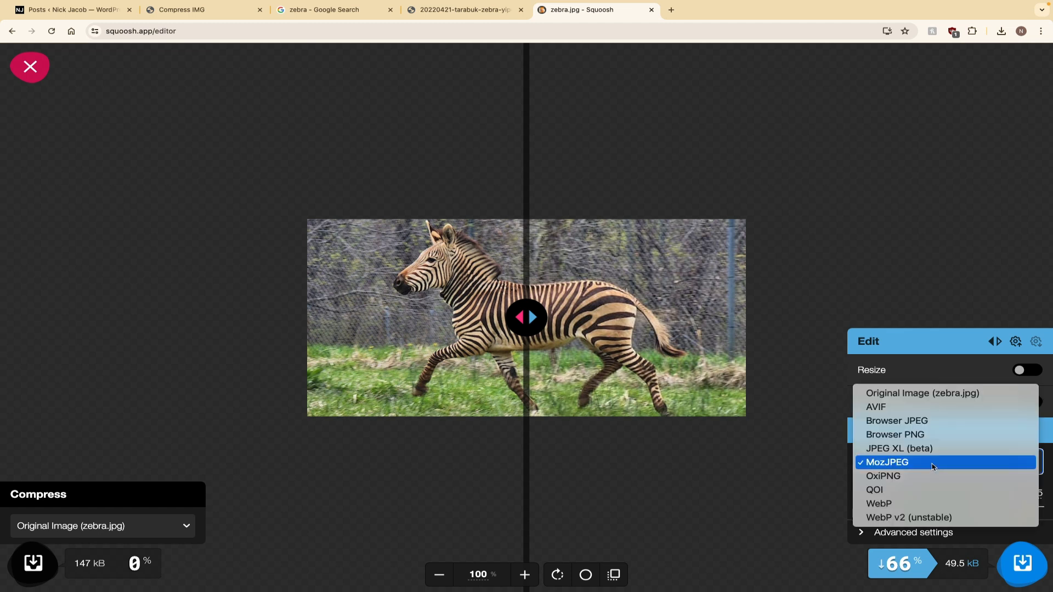
left_click(932, 466)
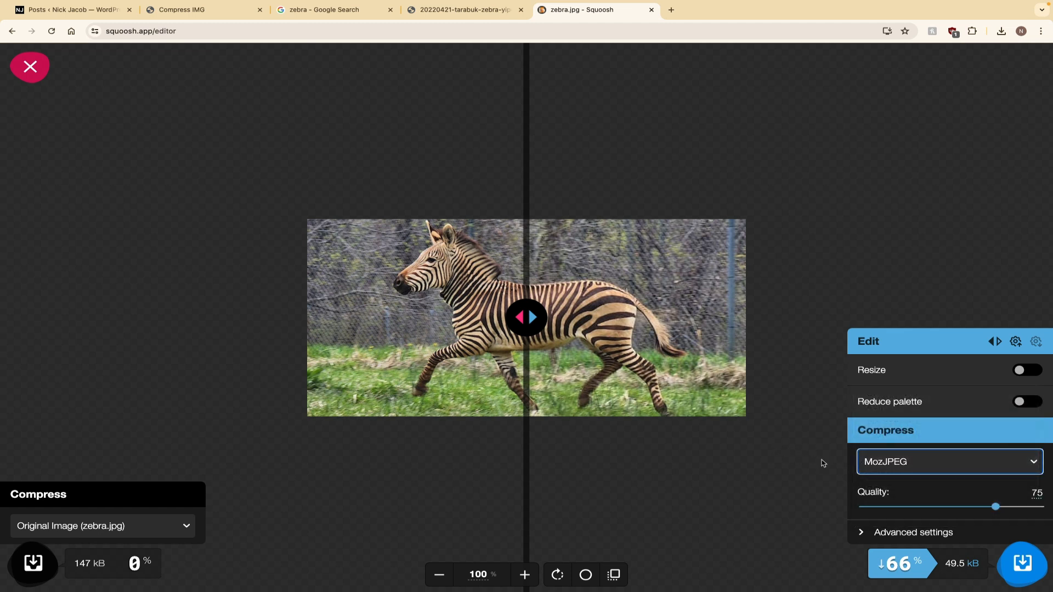
left_click(893, 467)
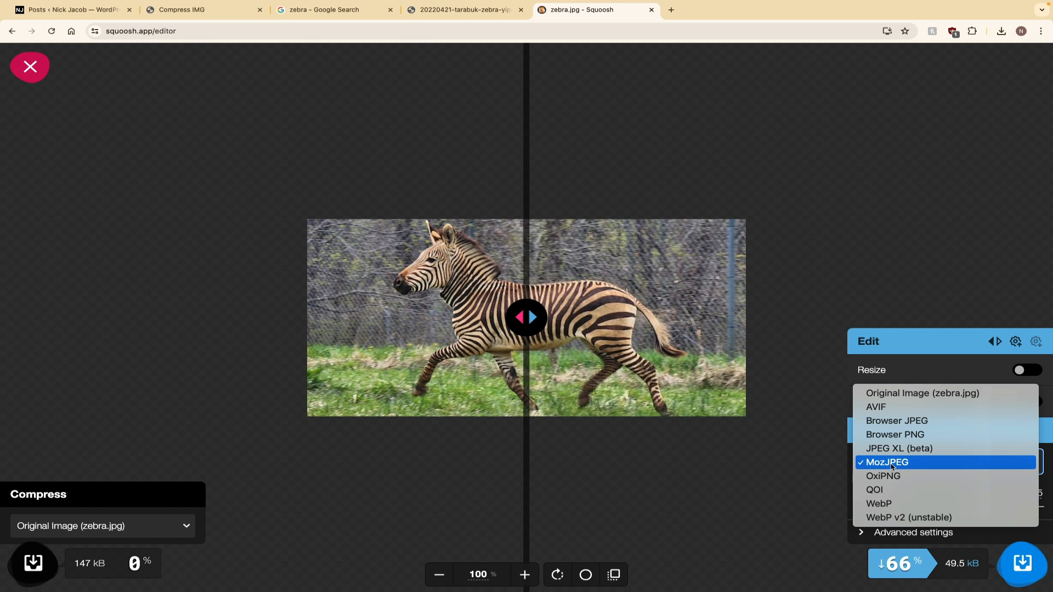
left_click(899, 504)
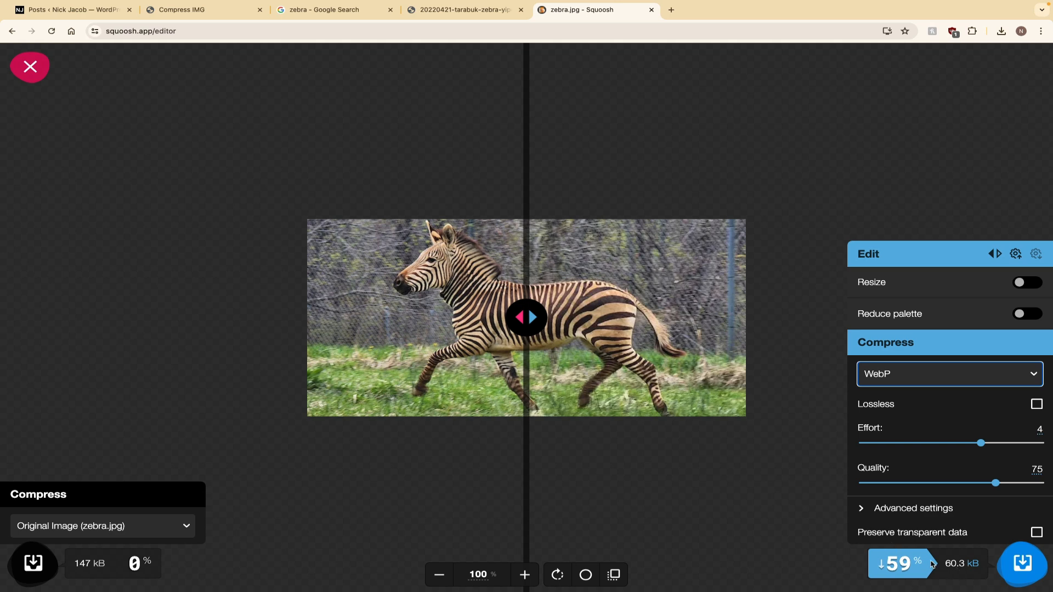
left_click_drag(526, 323, 272, 317)
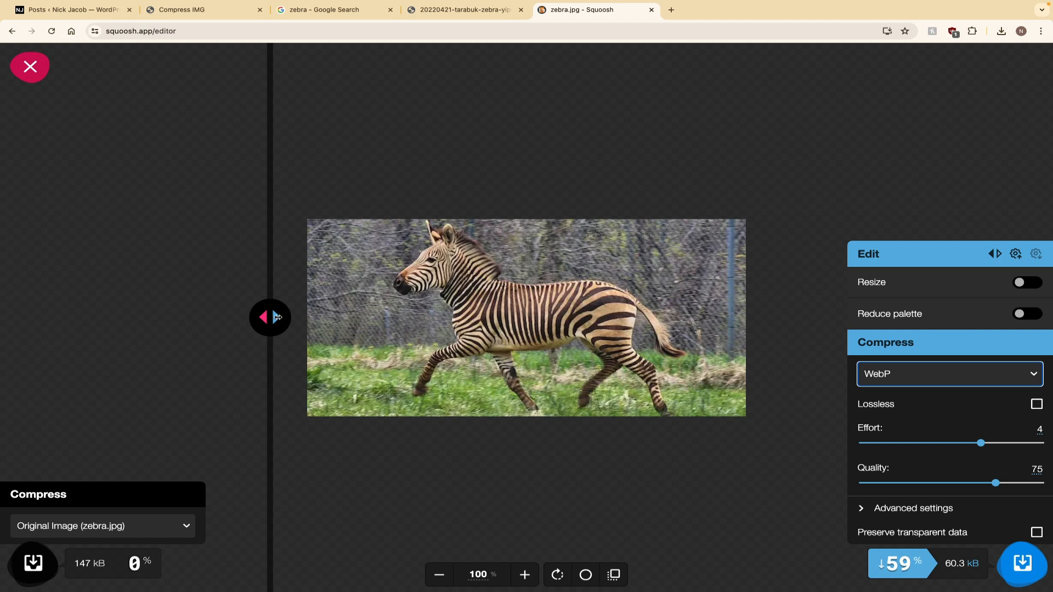
left_click_drag(267, 316, 229, 316)
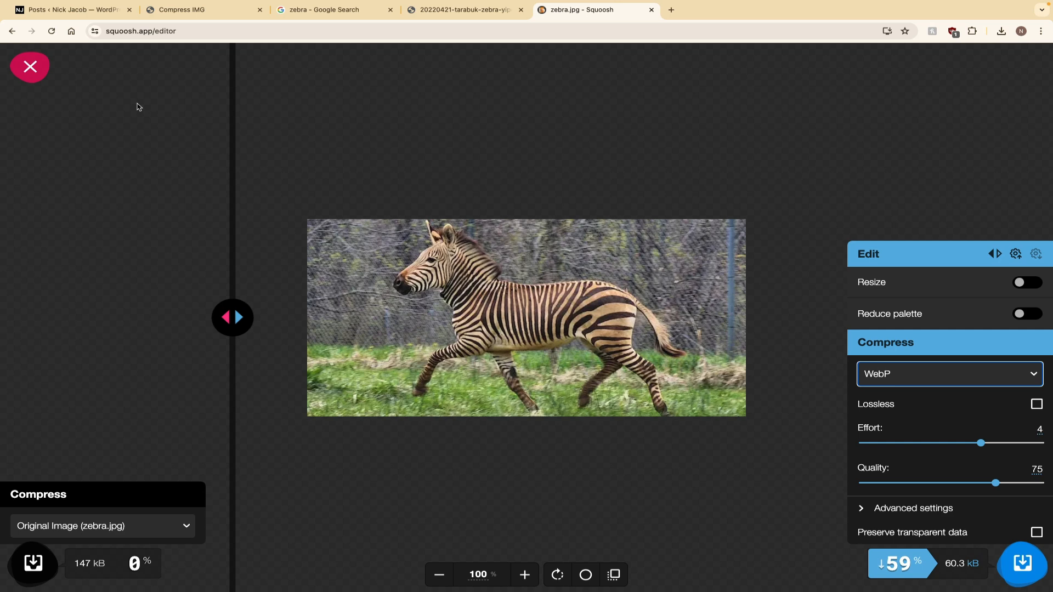
Switch to VS Code and insert an empty img tag below the bytes.svg image in index.html.
mouse_move(335, 590)
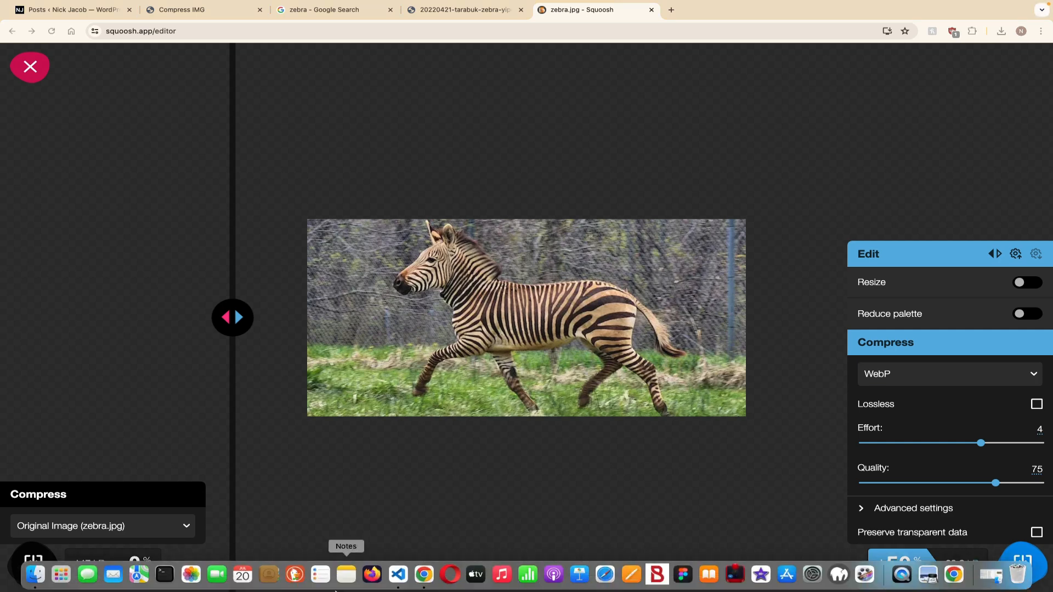
left_click(399, 574)
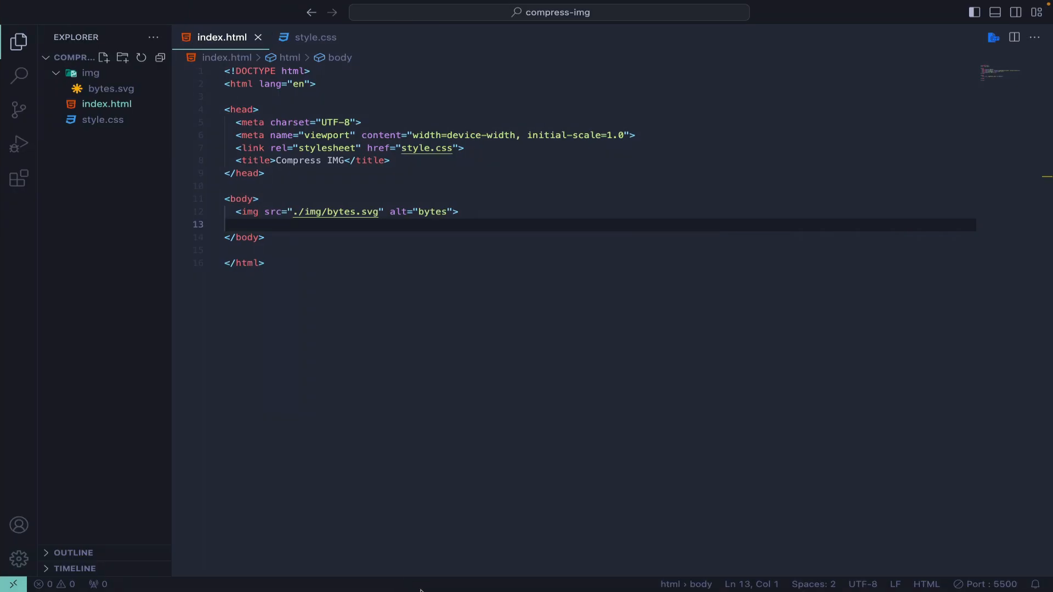
left_click(292, 223)
type("img")
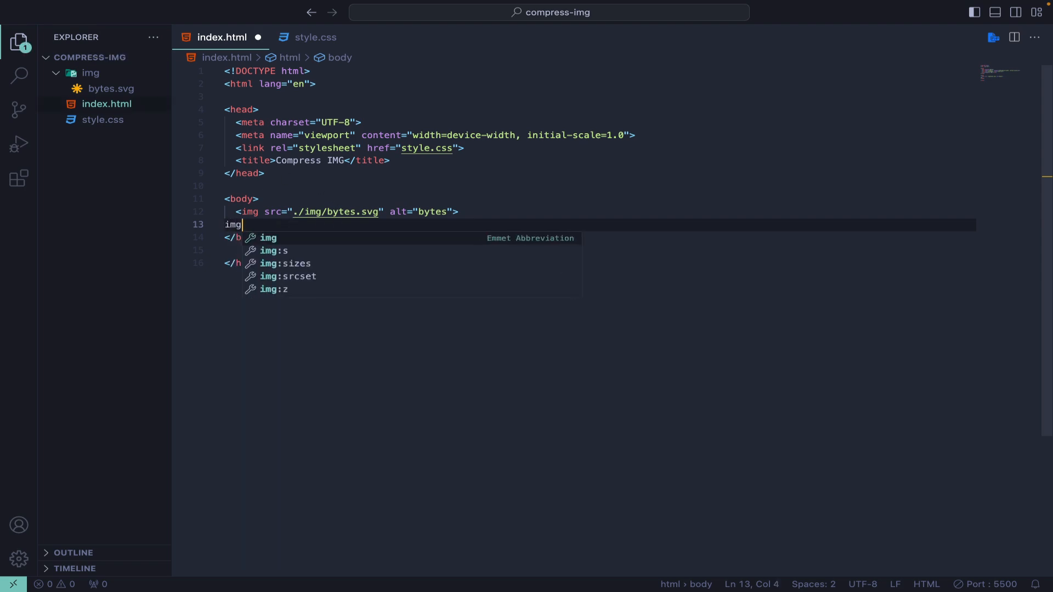
key("Tab")
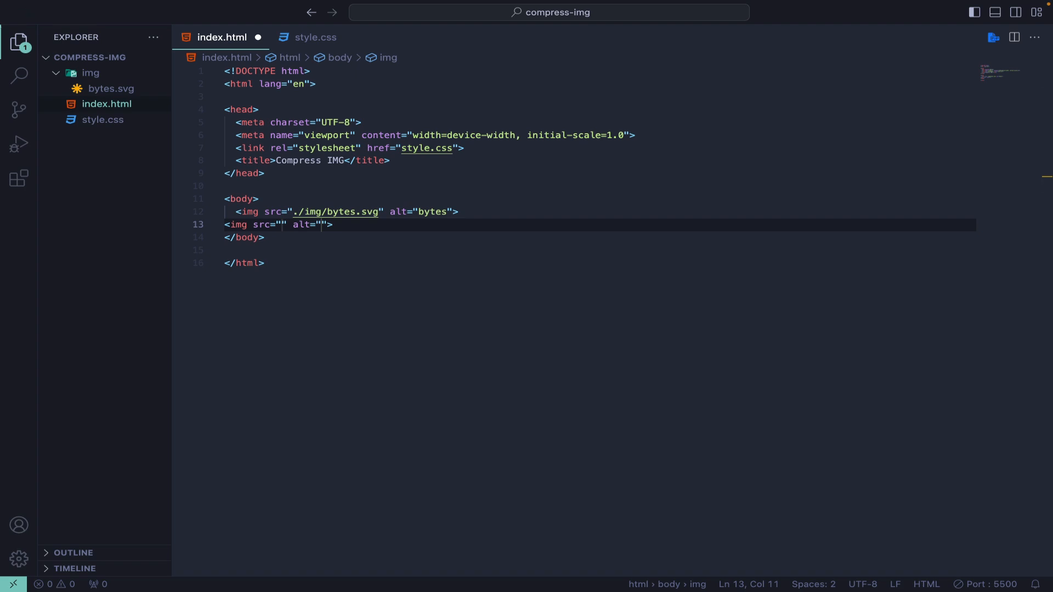
Take VS Code out of full screen and bring up the end of the Downloads file list in Finder.
key("ctrl+super+f")
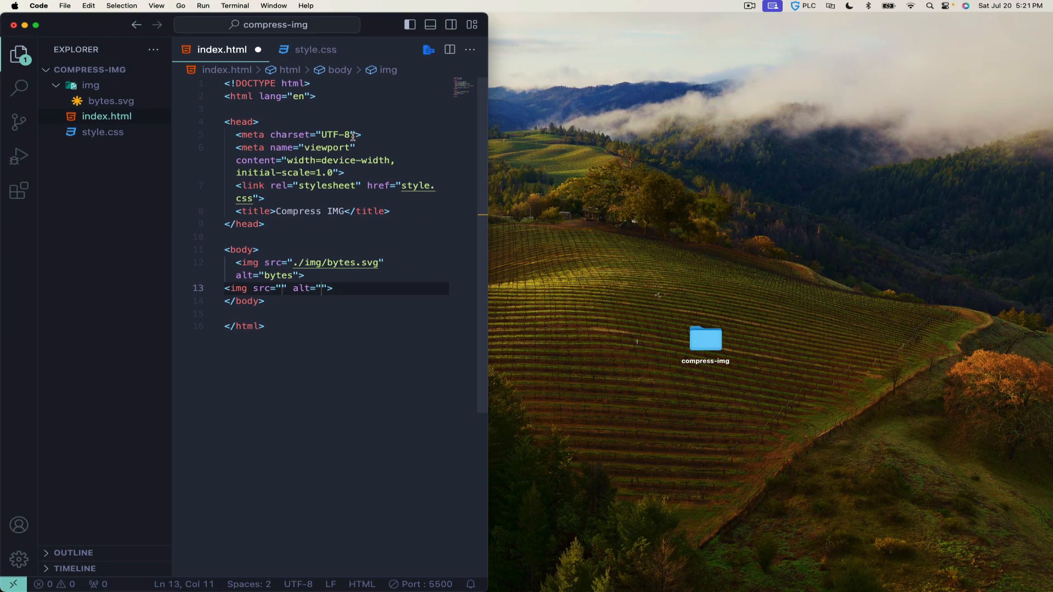
mouse_move(657, 591)
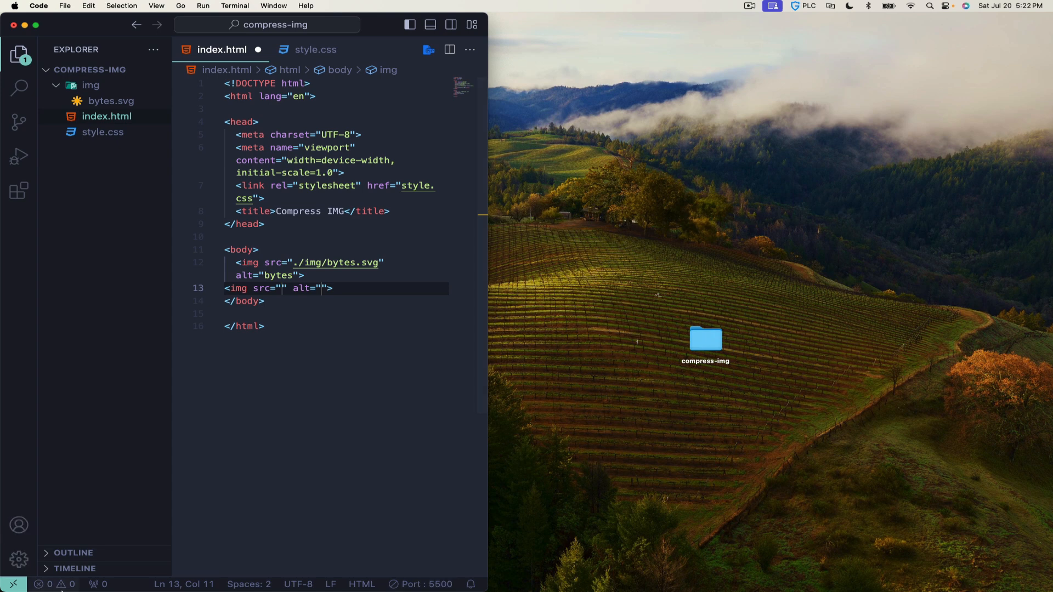
left_click(25, 580)
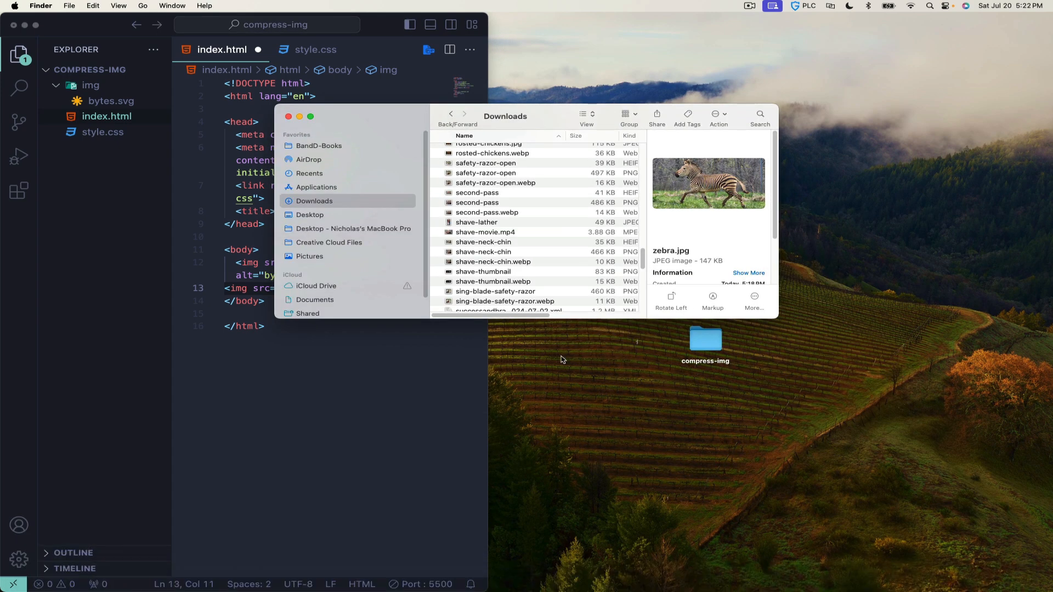
scroll(531, 268, "down", 1)
scroll(530, 268, "down", 10)
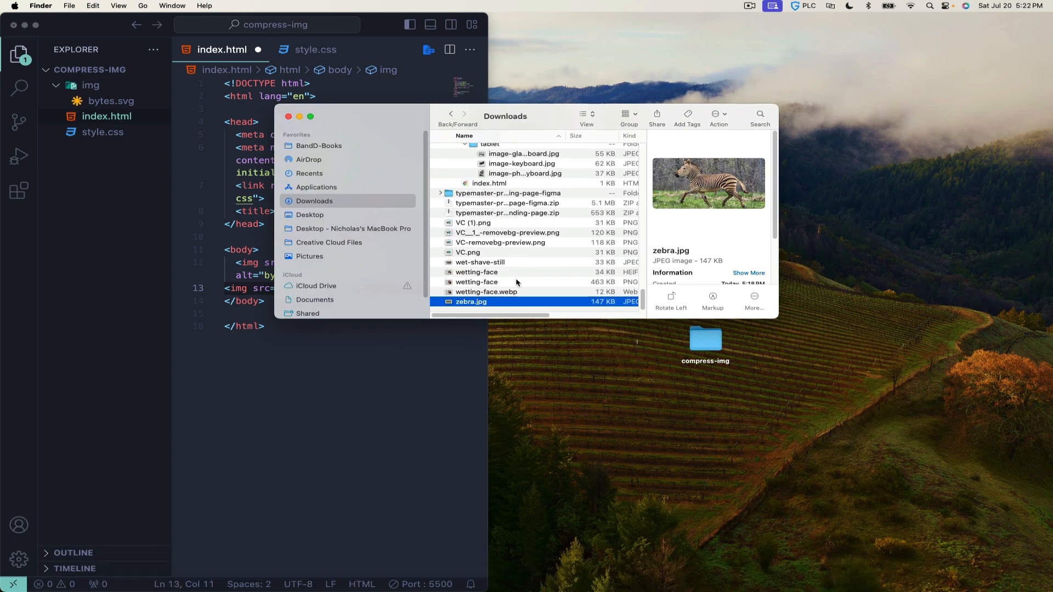
Switch back to Squoosh in Chrome and download the compressed WebP version of the zebra image.
key("super+Tab")
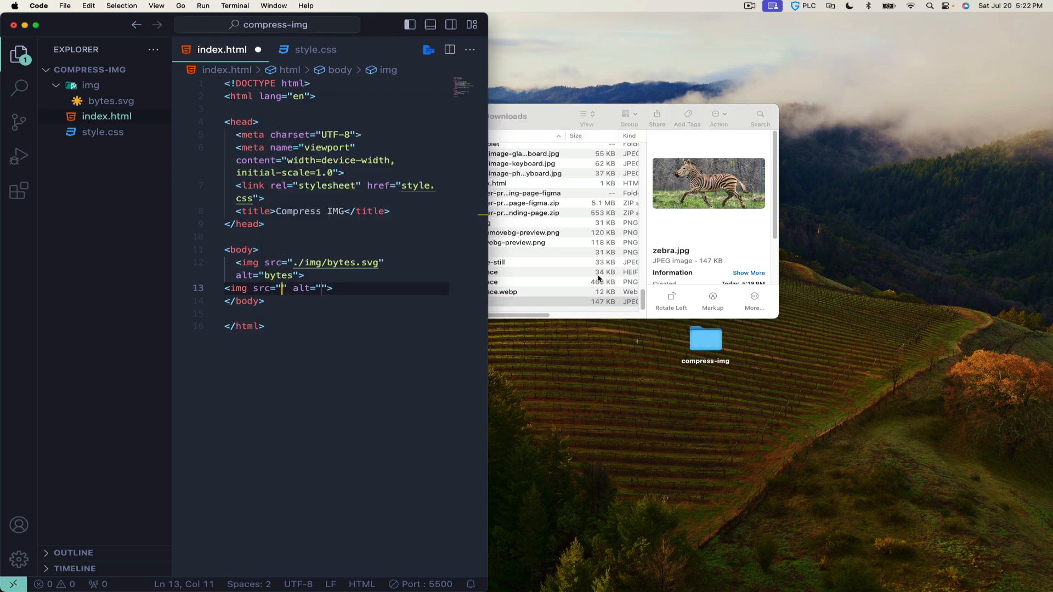
key("super+Tab")
key("super+Tab")
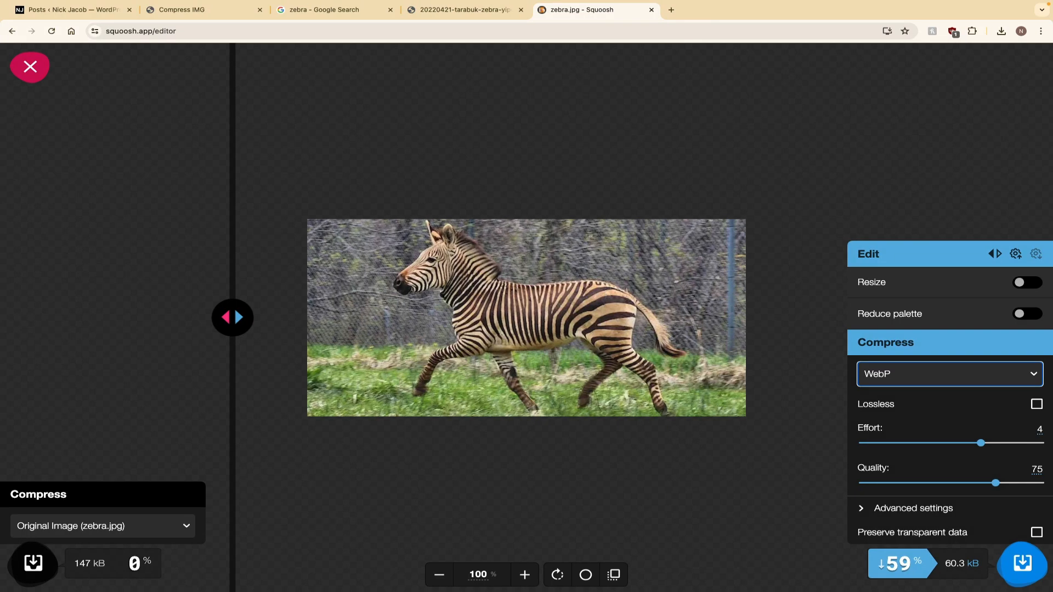
left_click(1023, 564)
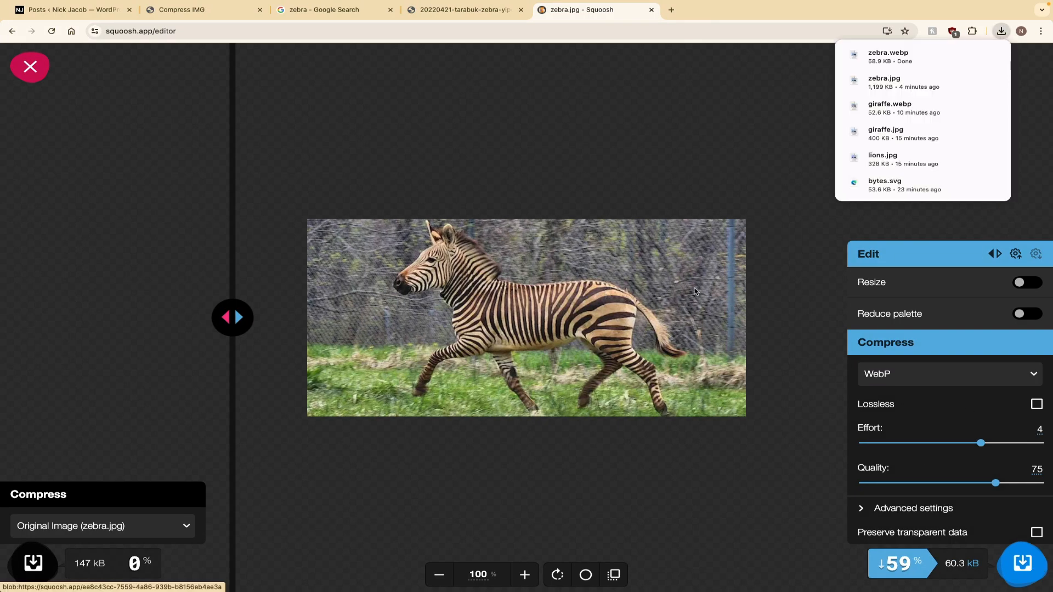
Switch to Finder and copy zebra.webp from Downloads into the project's img folder in VS Code.
key("super+Tab")
key("super+Tab")
key("super+Tab")
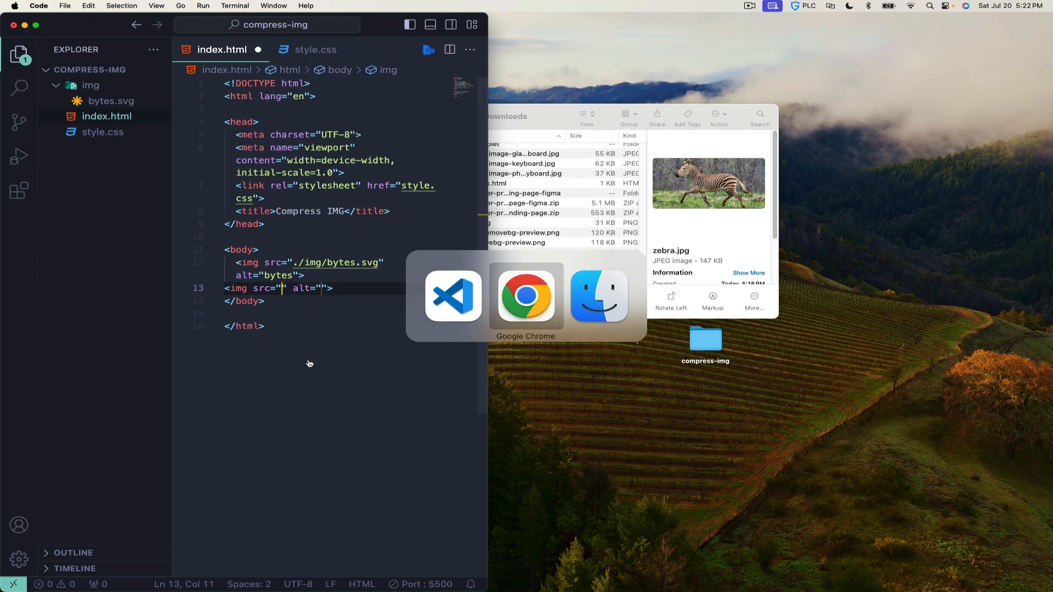
scroll(540, 280, "down", 1)
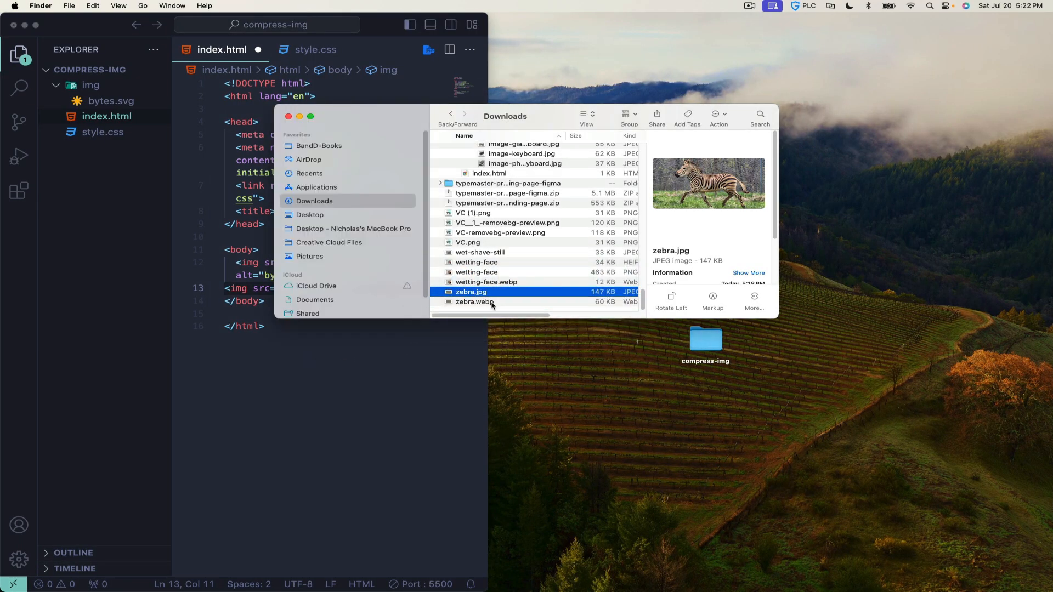
left_click(492, 304)
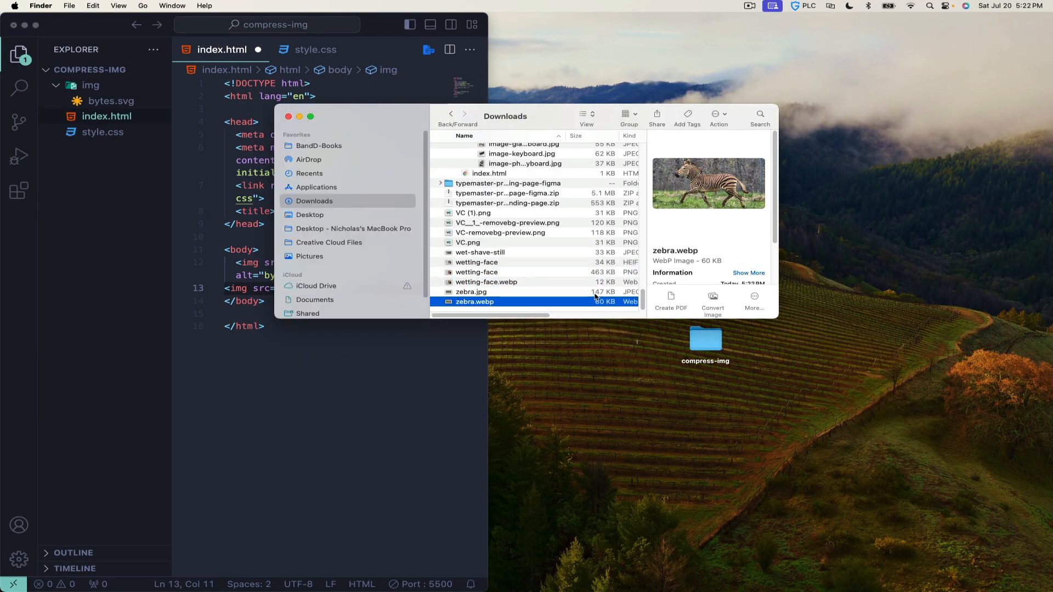
left_click_drag(598, 302, 100, 125)
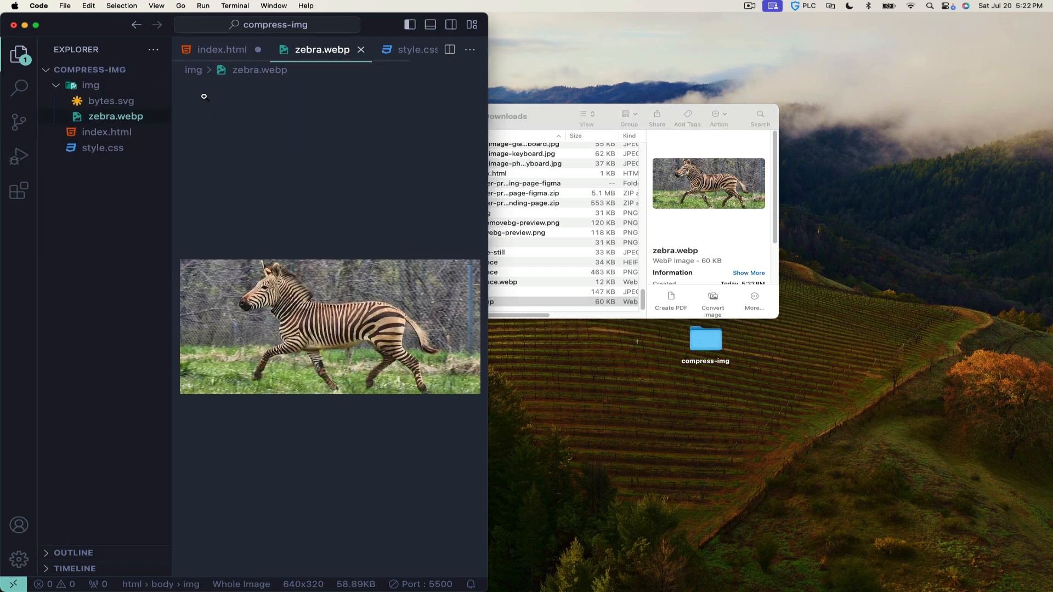
In index.html, set the new image's source to ./img/zebra.webp and its alt text to zebra, and save the file.
left_click(214, 51)
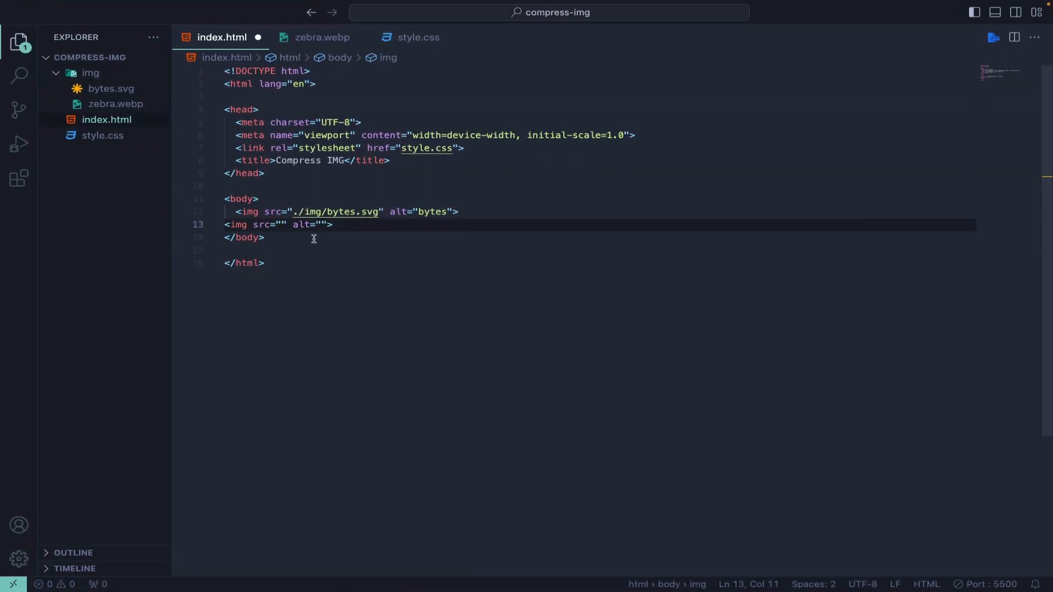
type("./img/zebra.webp")
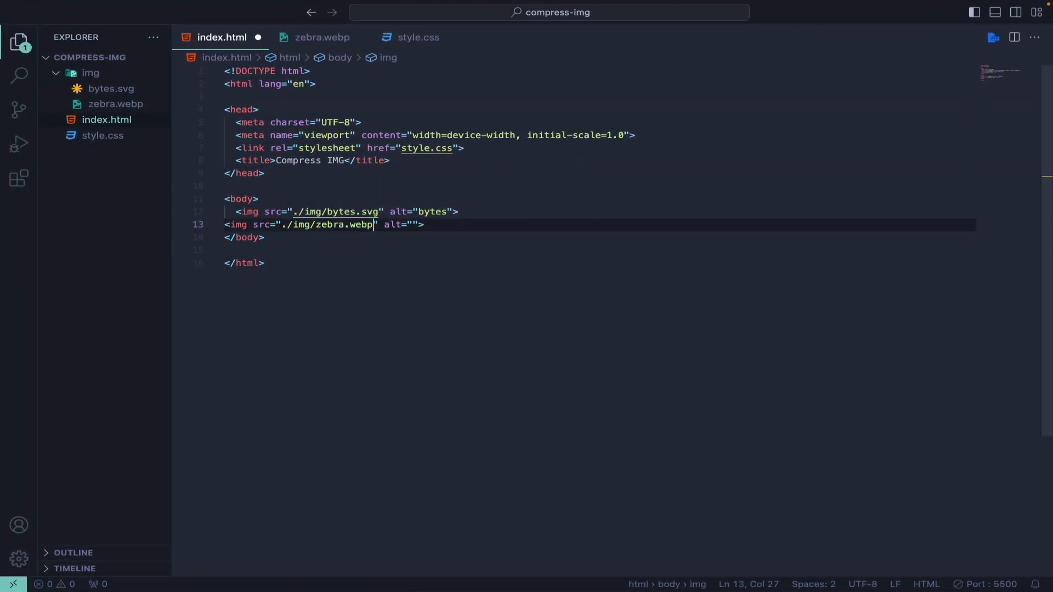
key("Right")
key("Right")
type("zebra")
key("ctrl+s")
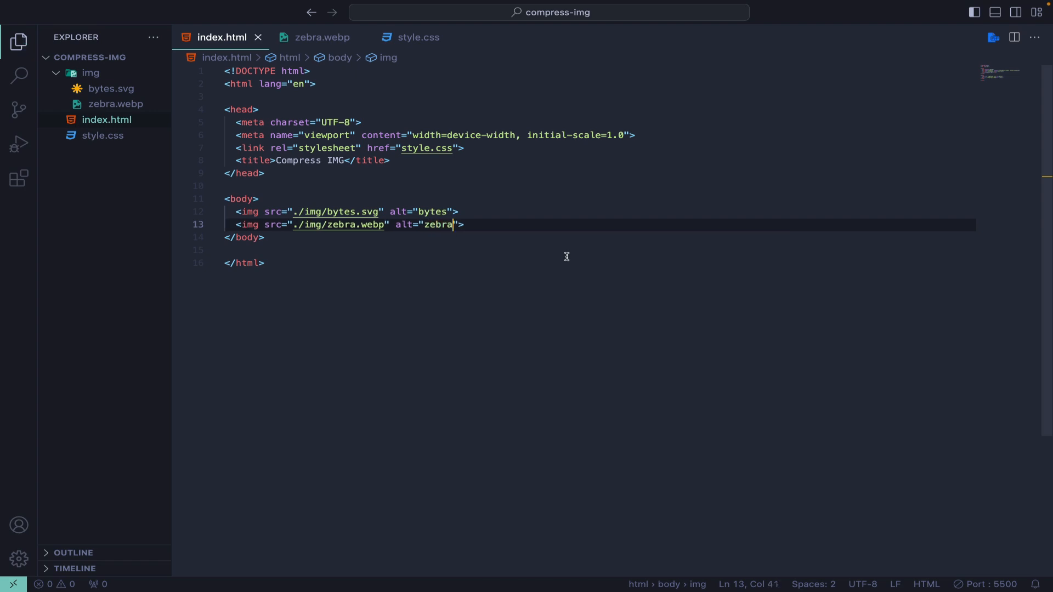
Switch to Chrome and view the zebra image on the Compress IMG page.
key("super+Tab")
key("super+Tab")
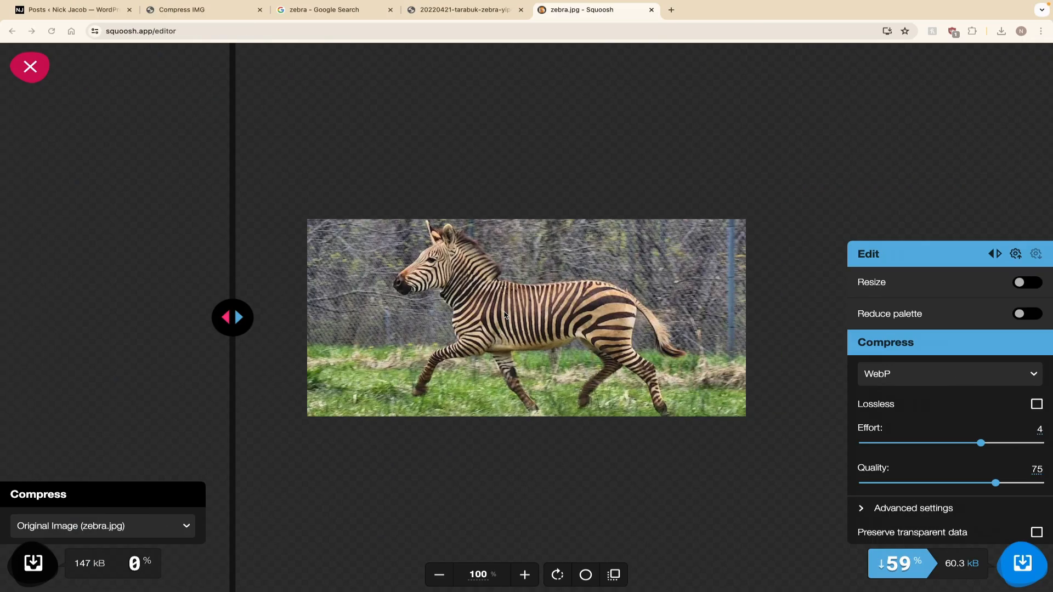
left_click(172, 9)
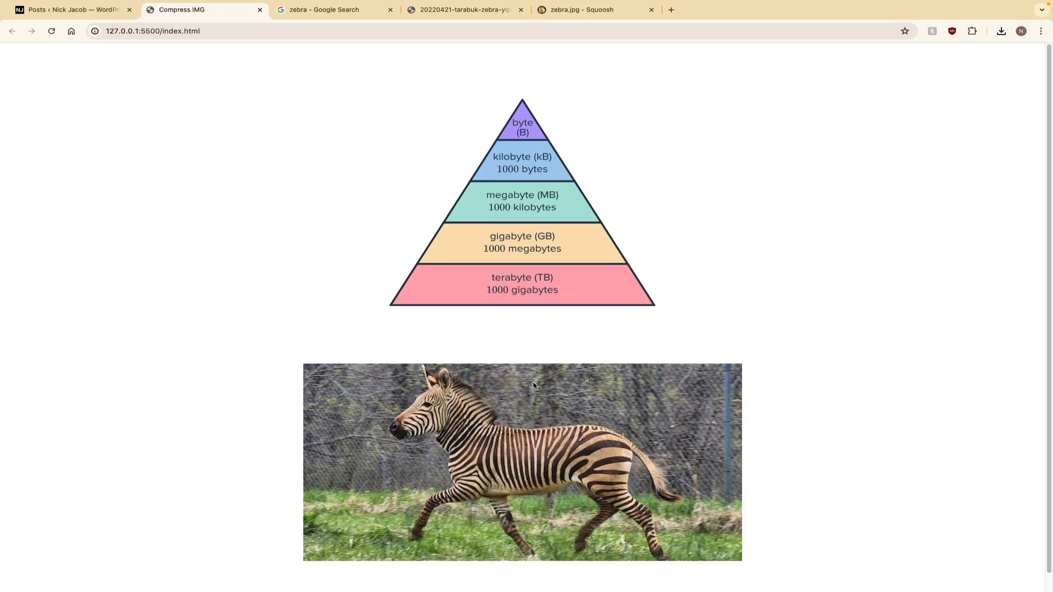
scroll(535, 384, "down", 1)
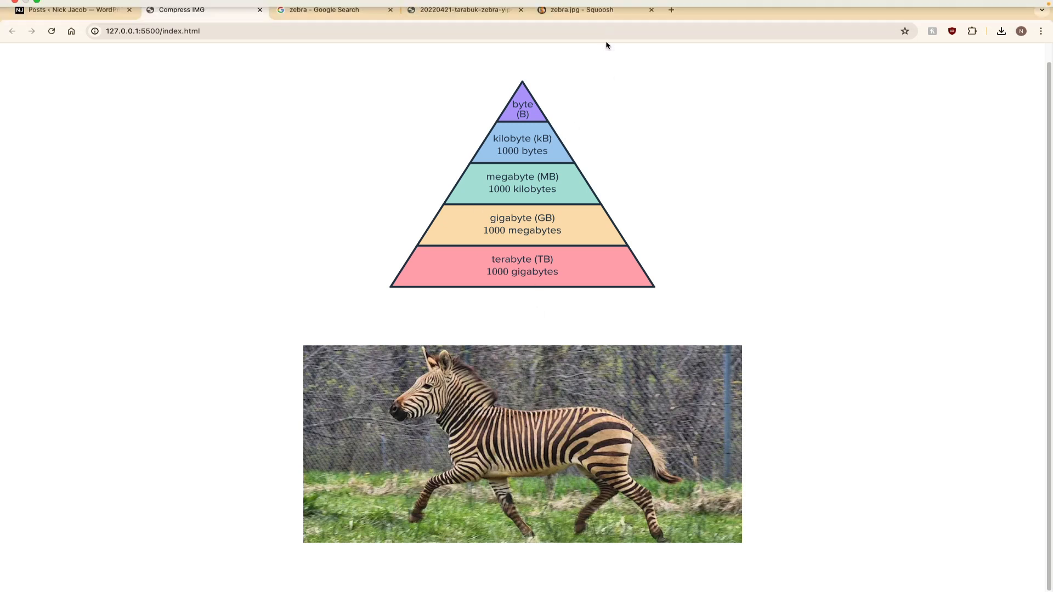
Return to Squoosh and review the available compression formats, keeping WebP selected.
left_click(609, 9)
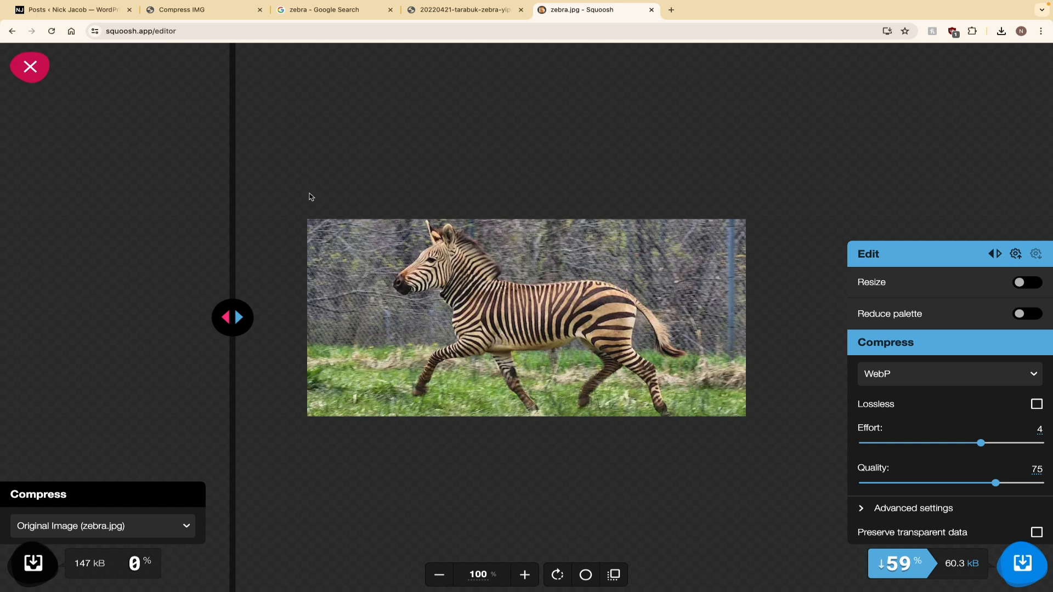
left_click(940, 379)
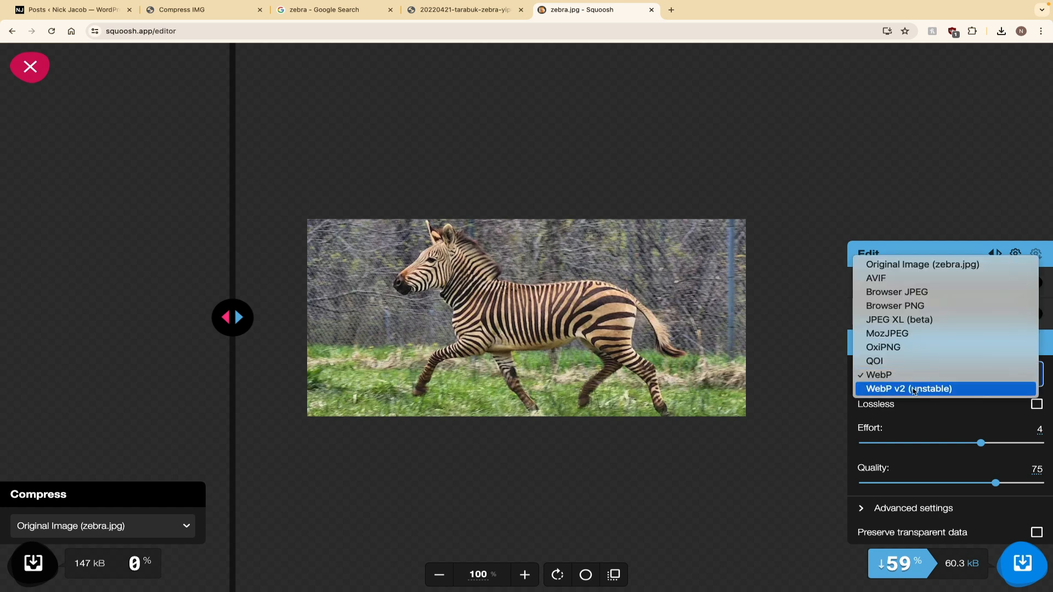
left_click(886, 377)
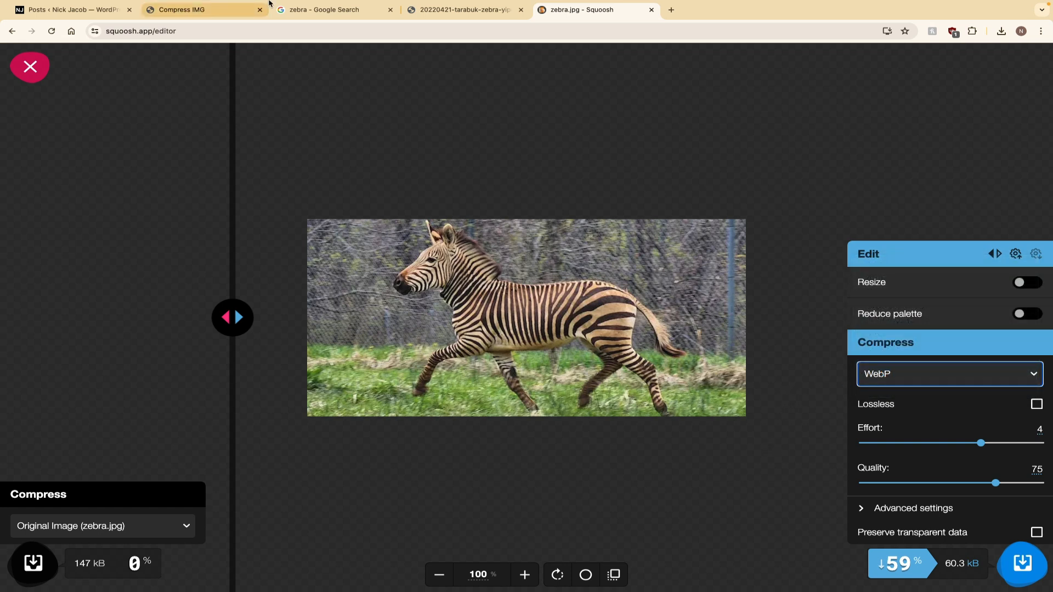
mouse_move(776, 3)
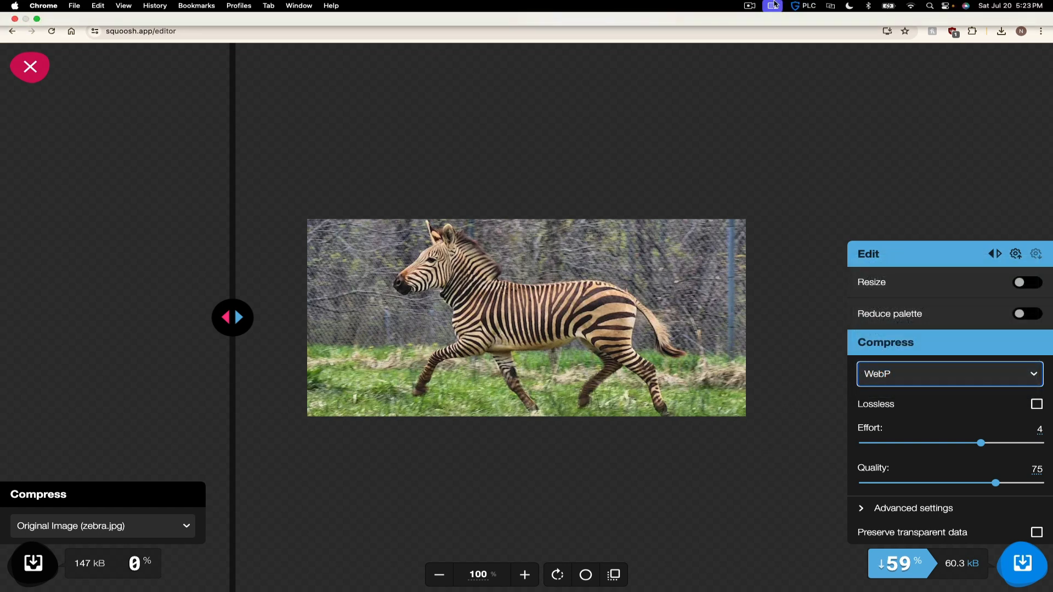